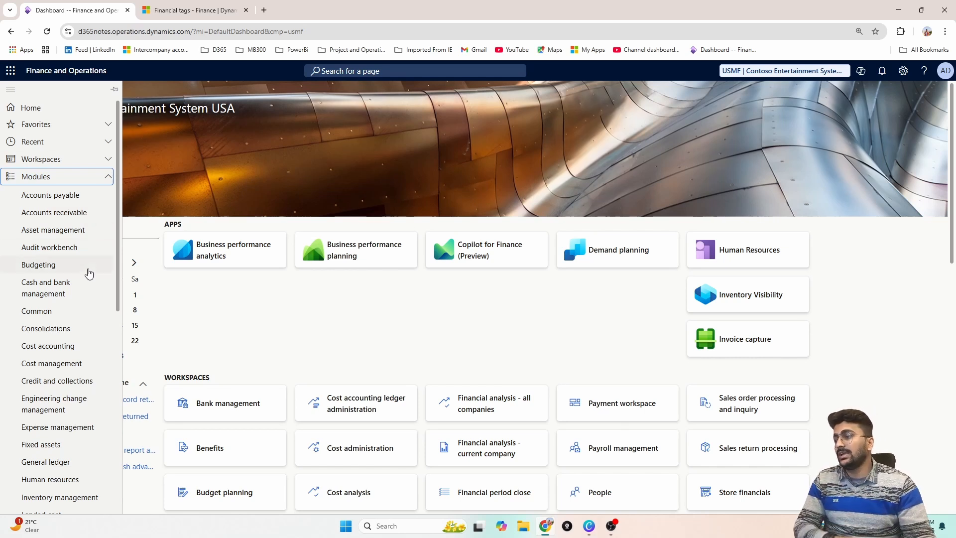
# Open the Financial tags settings in the General ledger parameters of the General ledger module
pyautogui.click(73, 462)
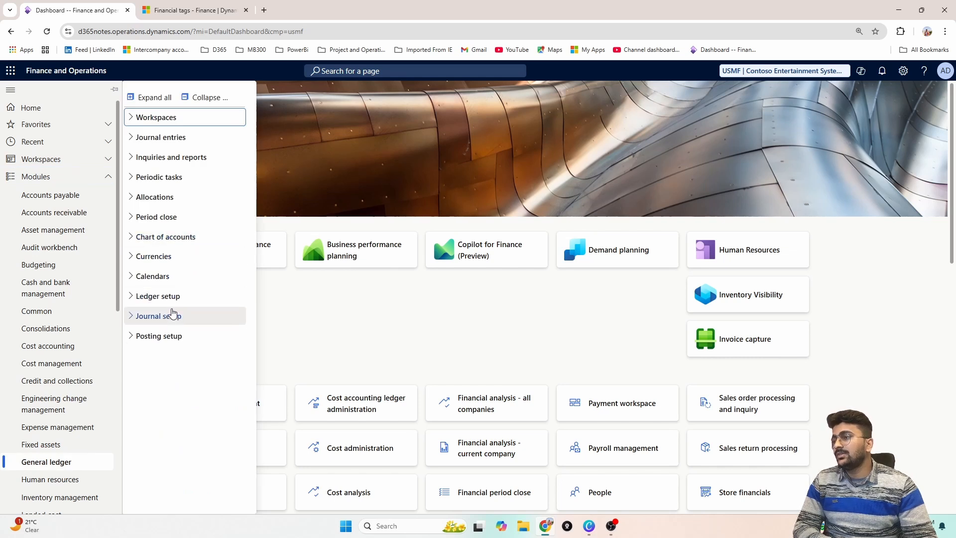
pyautogui.click(171, 296)
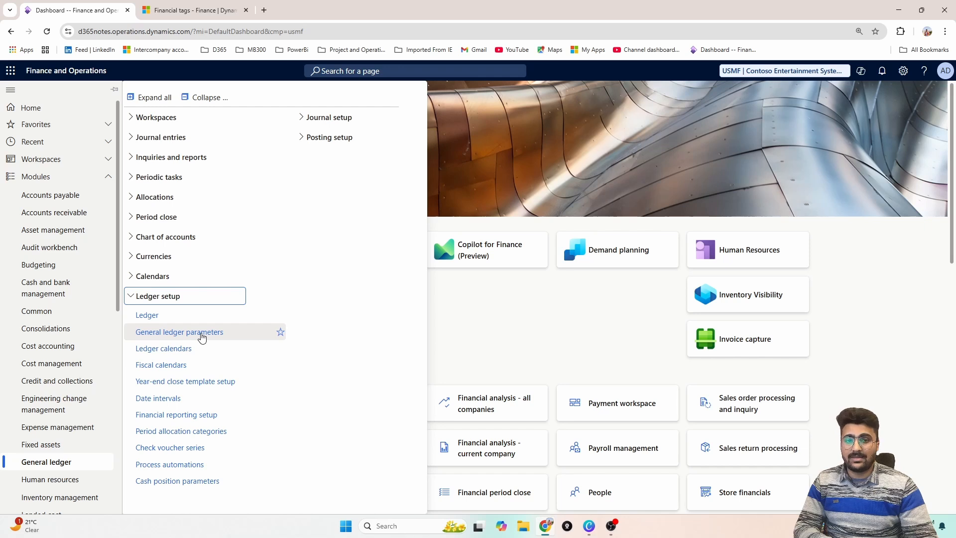
pyautogui.click(201, 338)
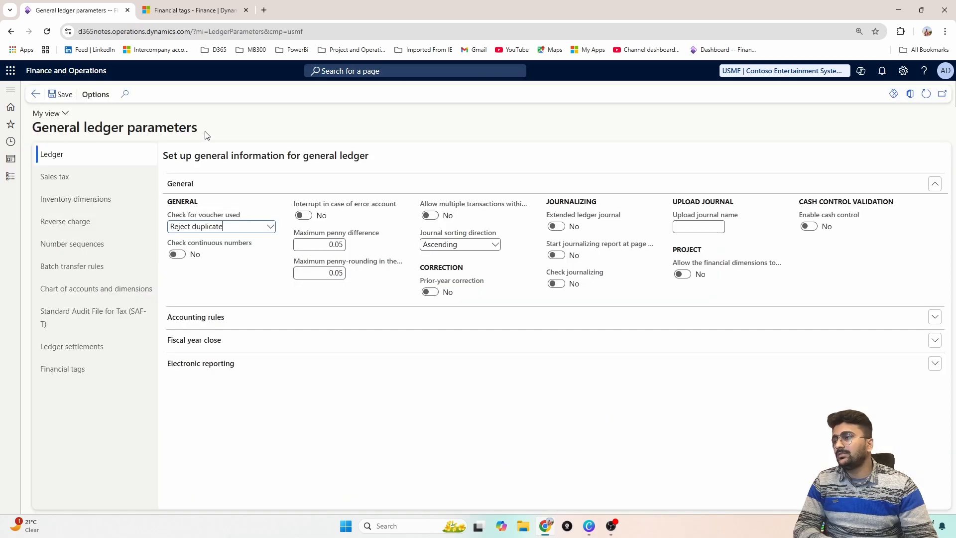
pyautogui.click(110, 370)
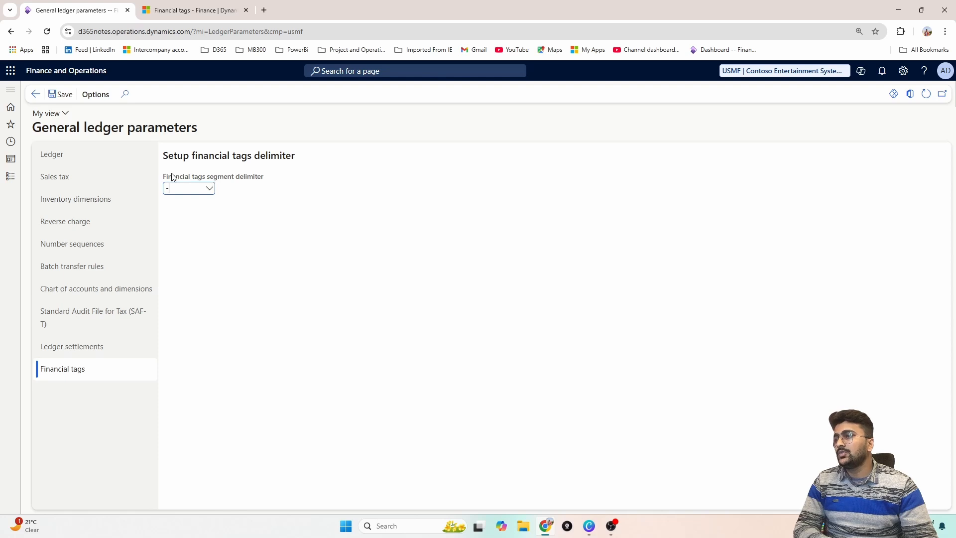
# Set the financial tags segment delimiter to a hyphen (-) and save it, confirming the choice
pyautogui.moveTo(164, 176); pyautogui.dragTo(268, 180)
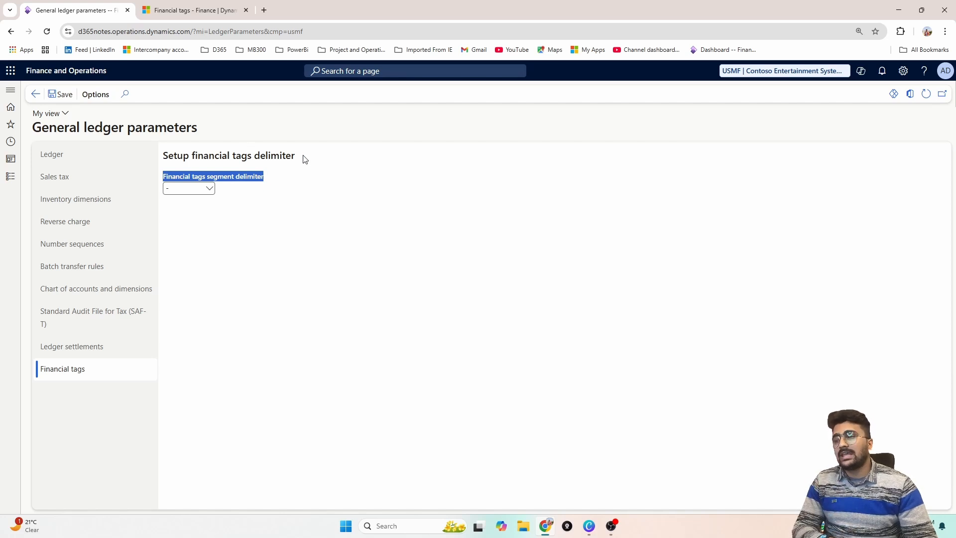
pyautogui.click(210, 189)
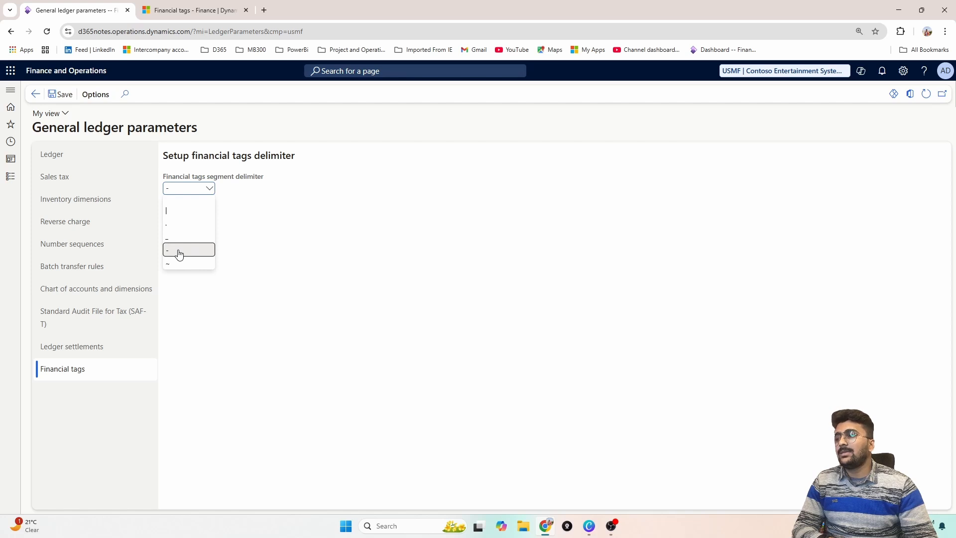
pyautogui.click(179, 250)
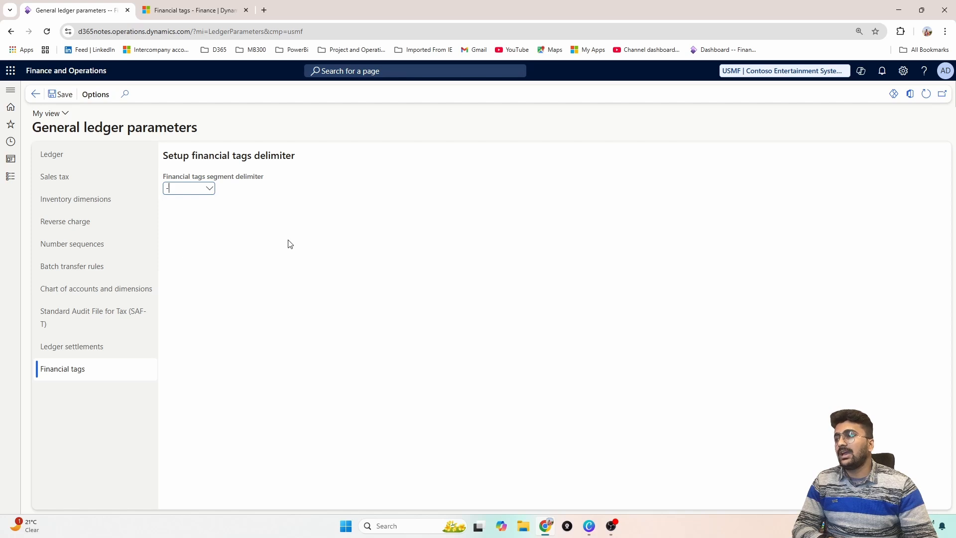
pyautogui.click(59, 95)
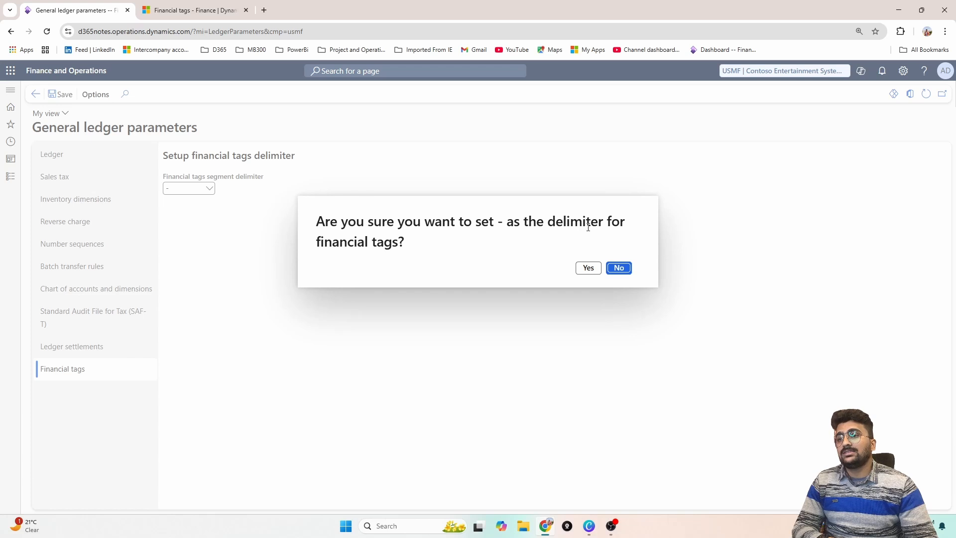
pyautogui.click(593, 272)
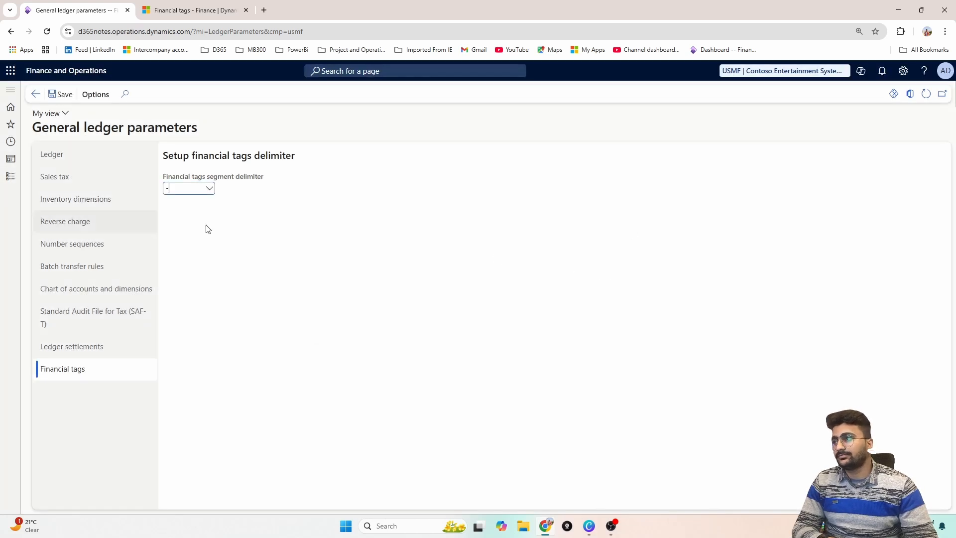
# Open the Financial tags page in the chart of accounts area of the General ledger module
pyautogui.click(10, 177)
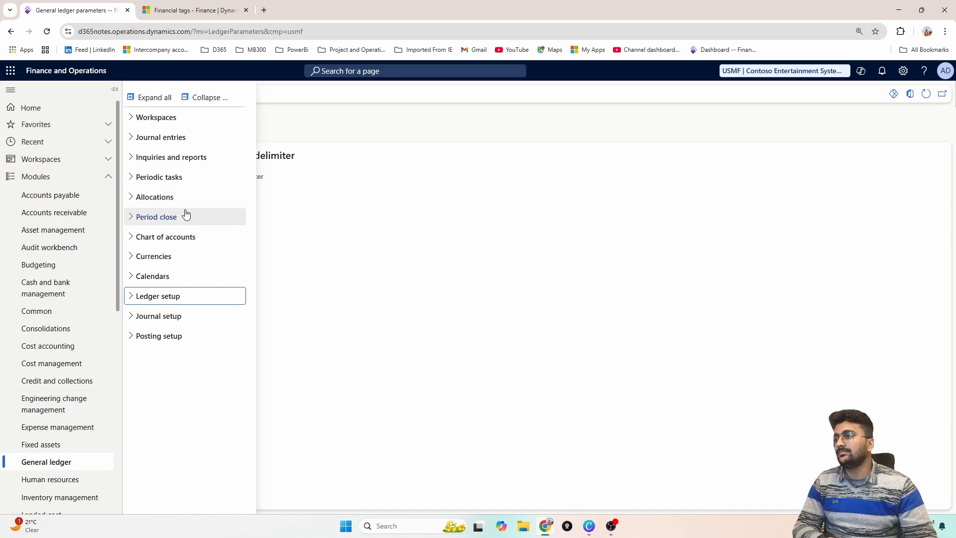
pyautogui.click(188, 242)
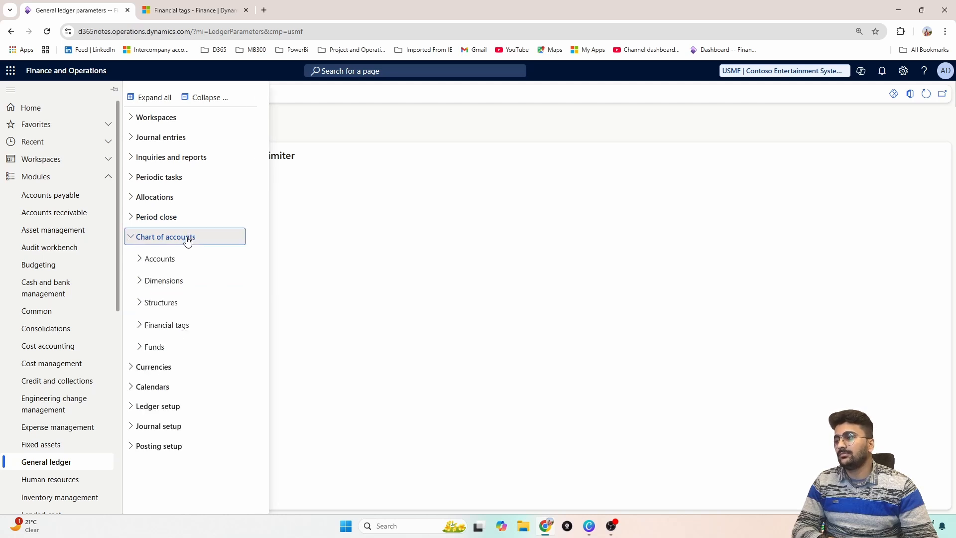
pyautogui.click(155, 331)
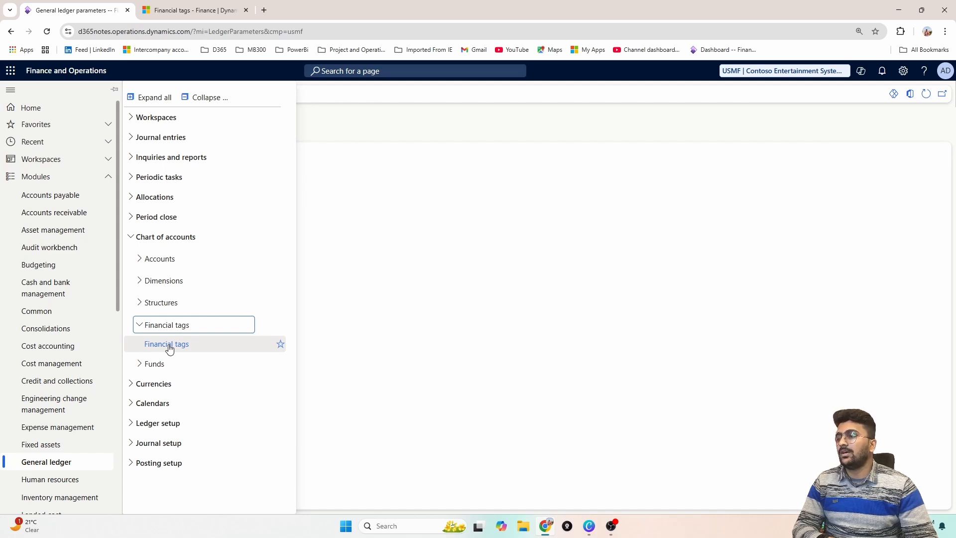
pyautogui.click(169, 344)
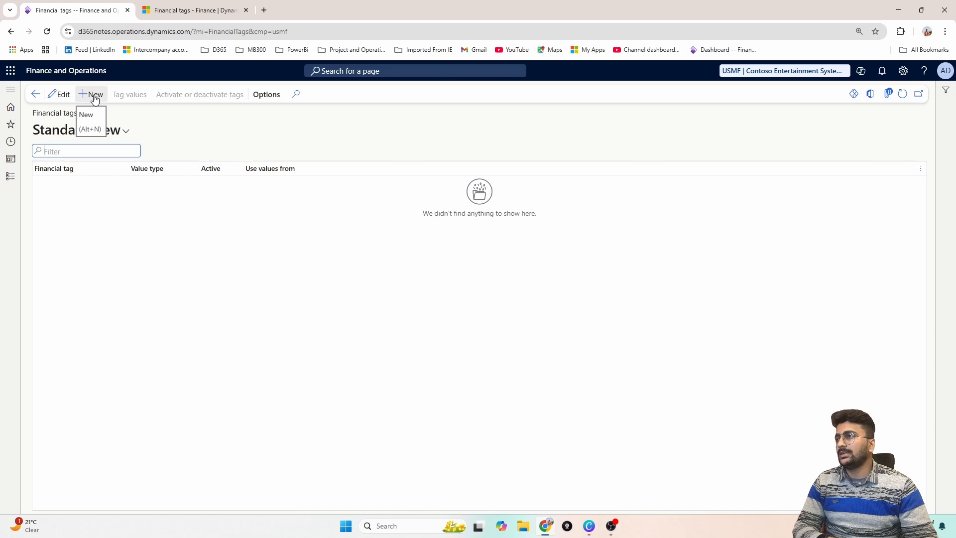
# Create a new financial tag with value type Text and enter the name External ref
pyautogui.click(94, 97)
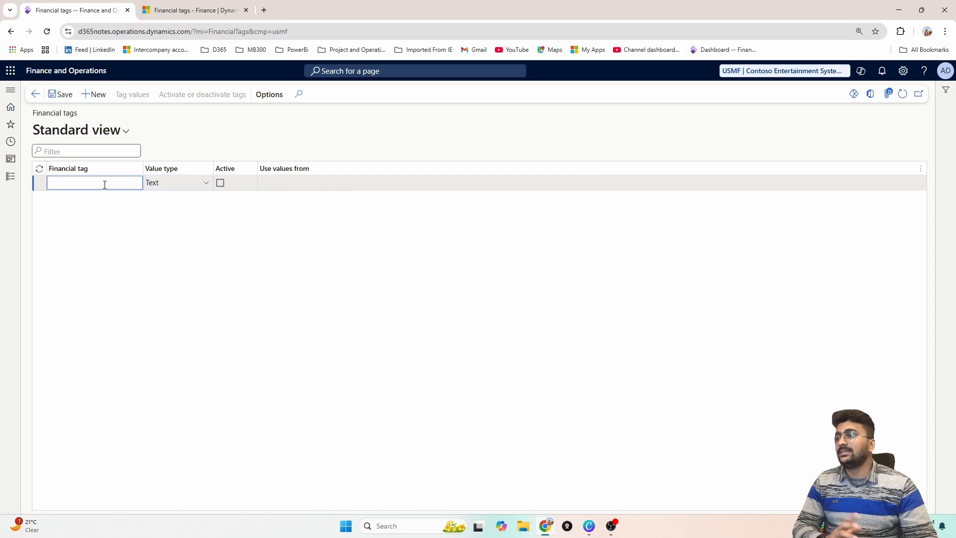
pyautogui.click(205, 183)
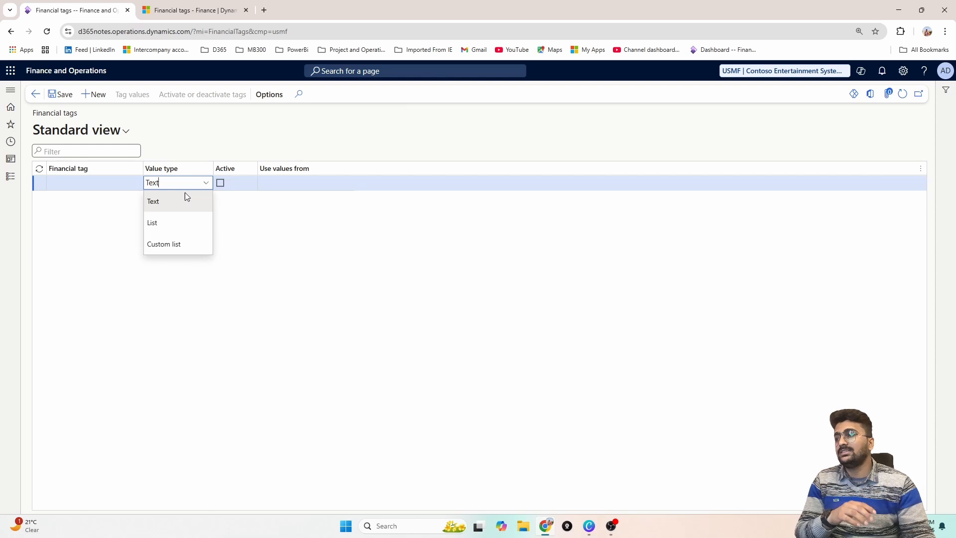
pyautogui.click(189, 202)
pyautogui.click(111, 182)
pyautogui.write('E')
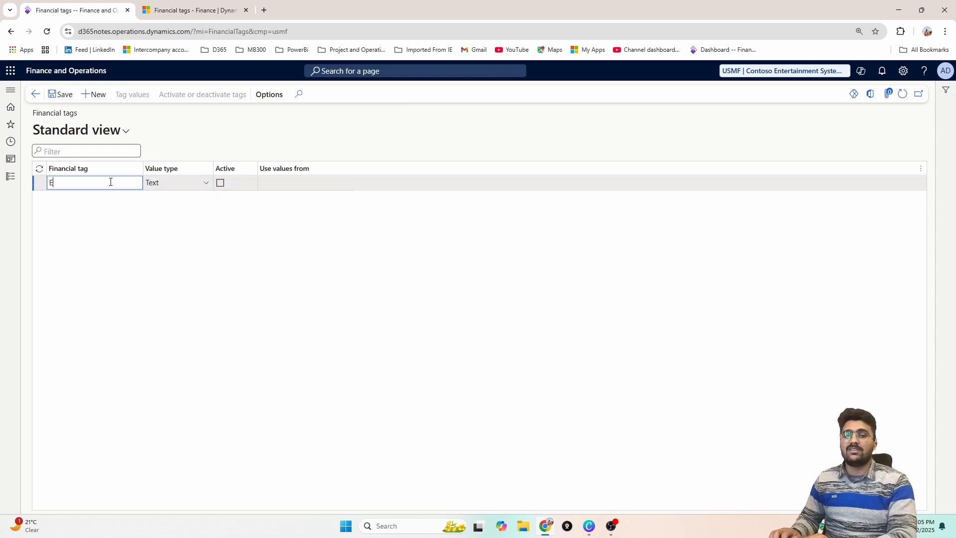
pyautogui.write('xternal ref')
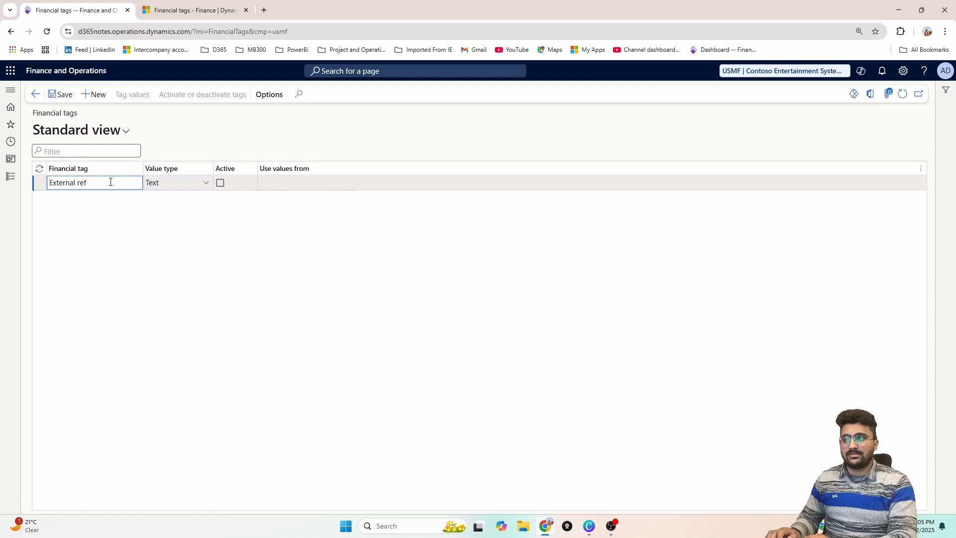
# Remove the space from the text tag's name so it reads Externalref, and save the record
pyautogui.click(88, 98)
pyautogui.click(78, 183)
pyautogui.press('BackSpace')
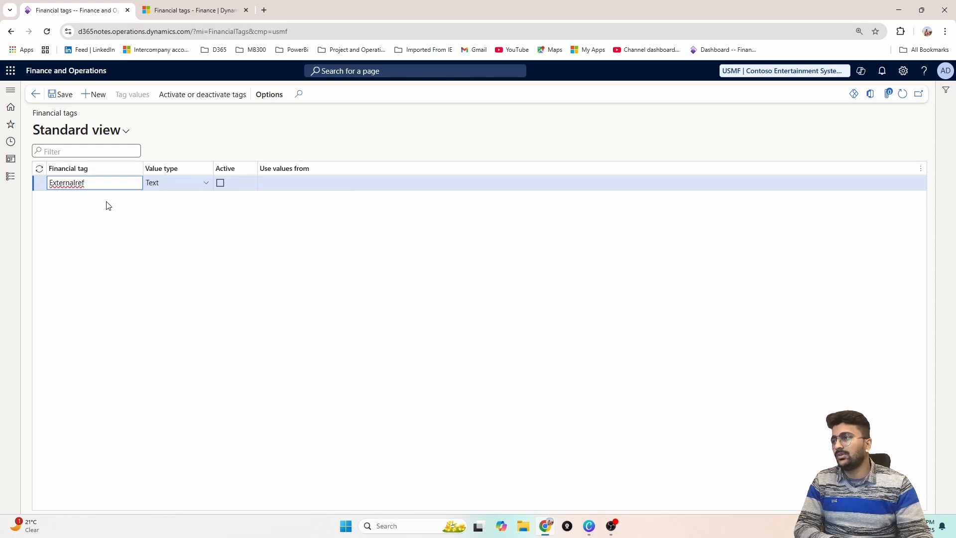
pyautogui.click(75, 183)
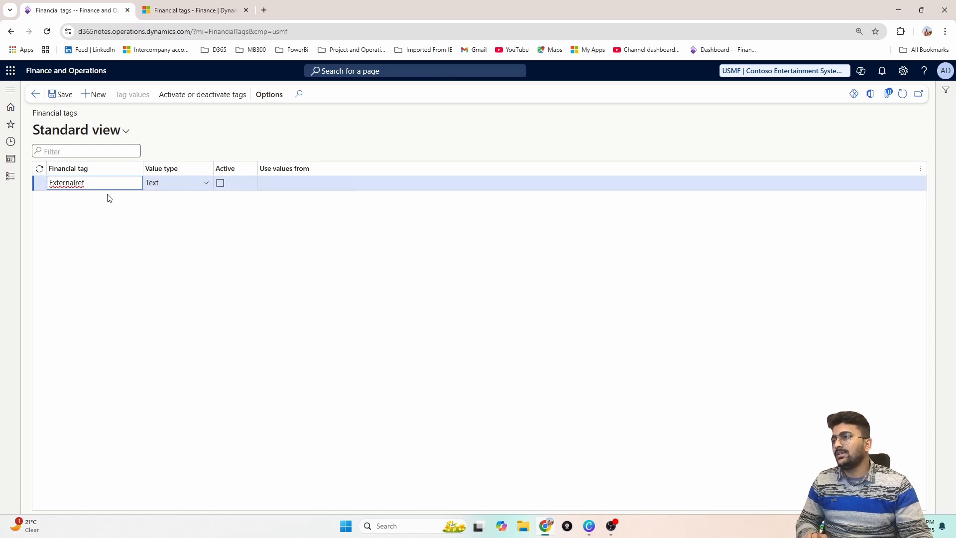
pyautogui.click(55, 95)
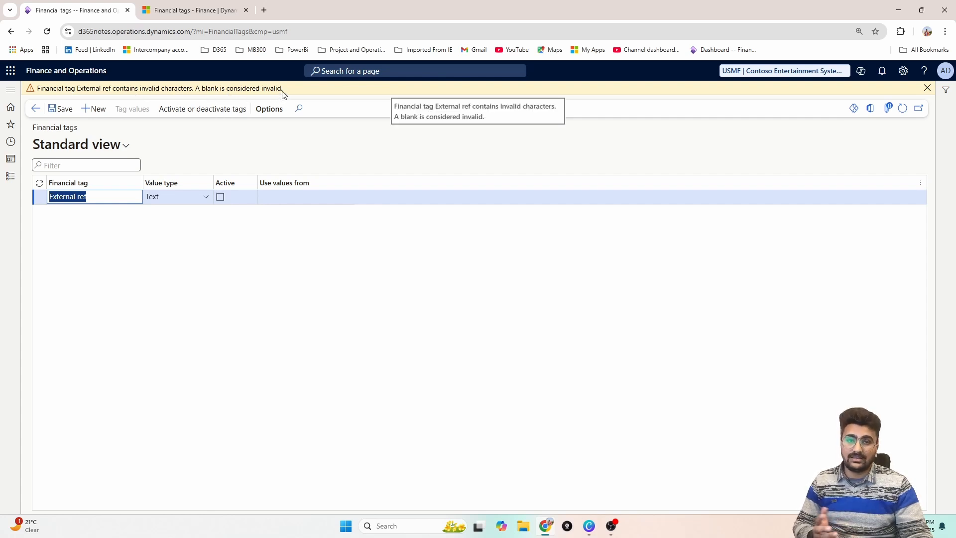
pyautogui.click(76, 197)
pyautogui.press('BackSpace')
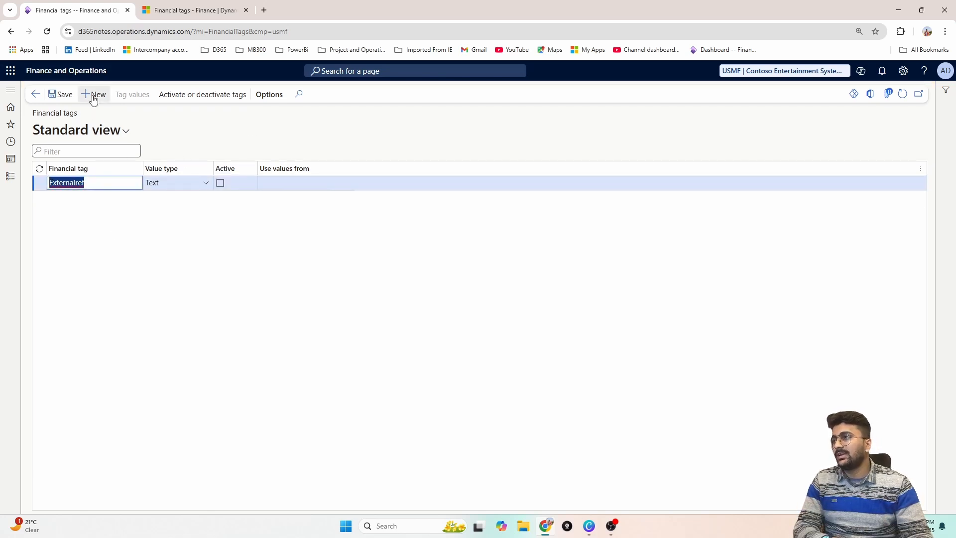
# Add a second financial tag with value type List and name it Projectid
pyautogui.click(94, 97)
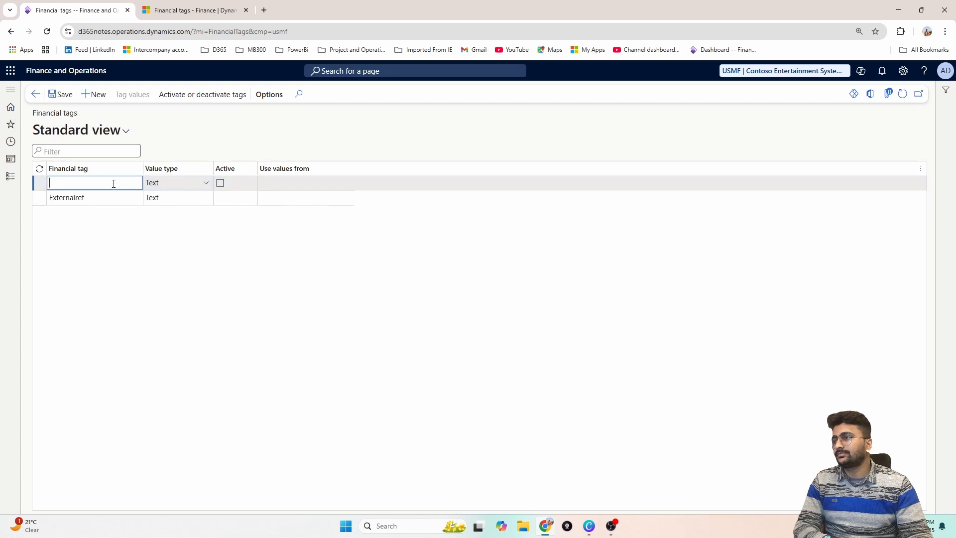
pyautogui.click(205, 183)
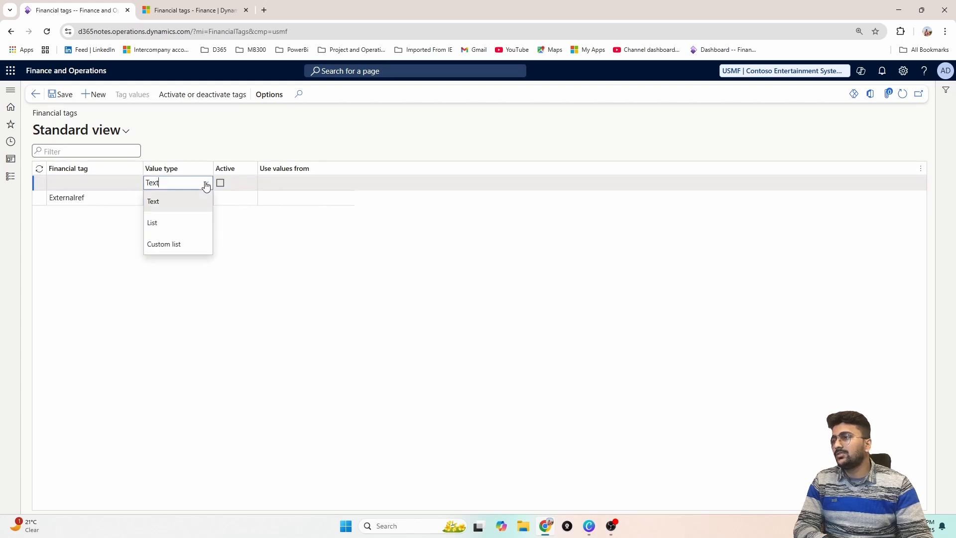
pyautogui.click(189, 222)
pyautogui.click(87, 183)
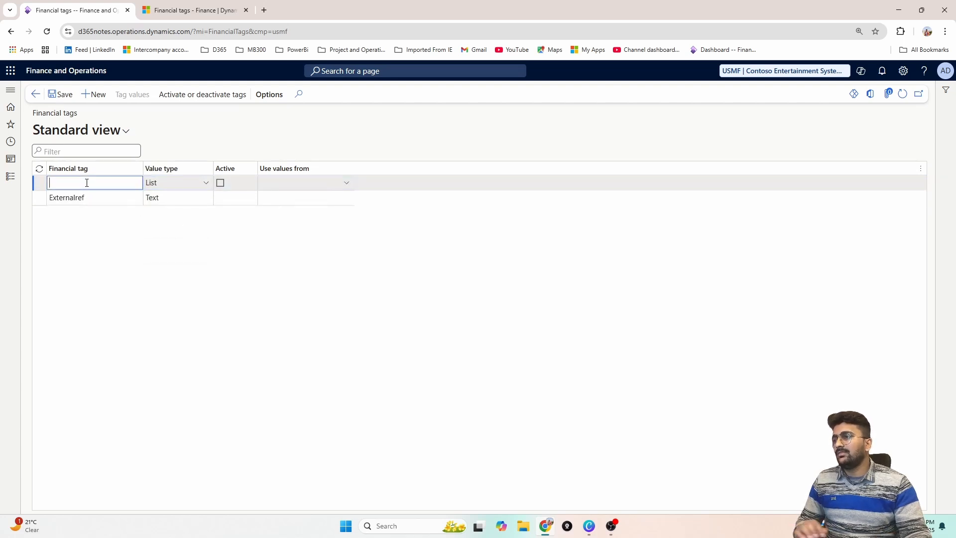
pyautogui.click(347, 183)
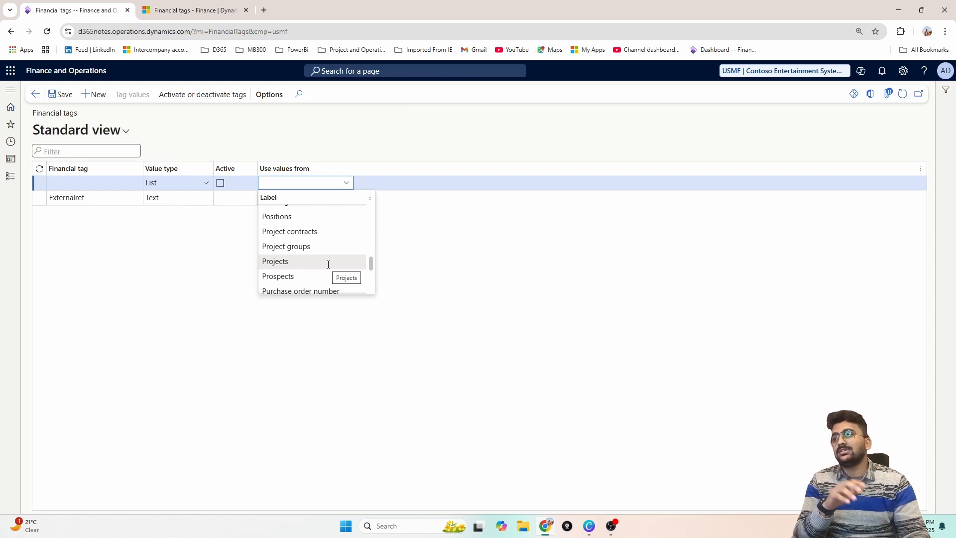
pyautogui.click(96, 182)
pyautogui.write('P')
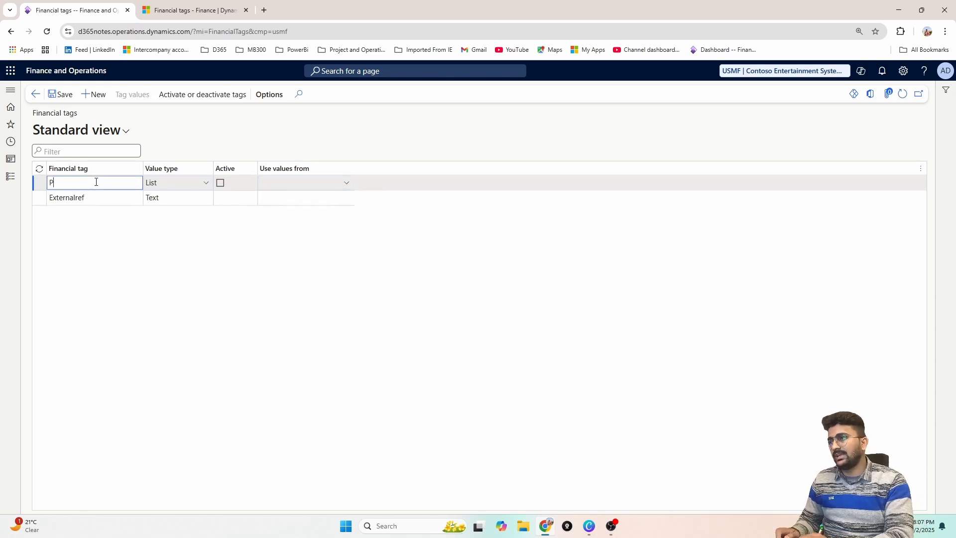
pyautogui.write('roject')
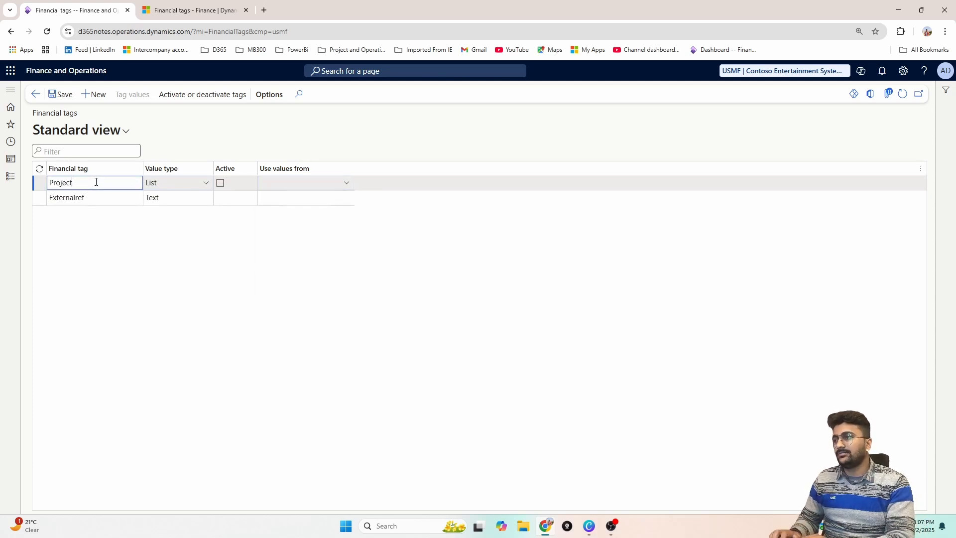
pyautogui.write('id')
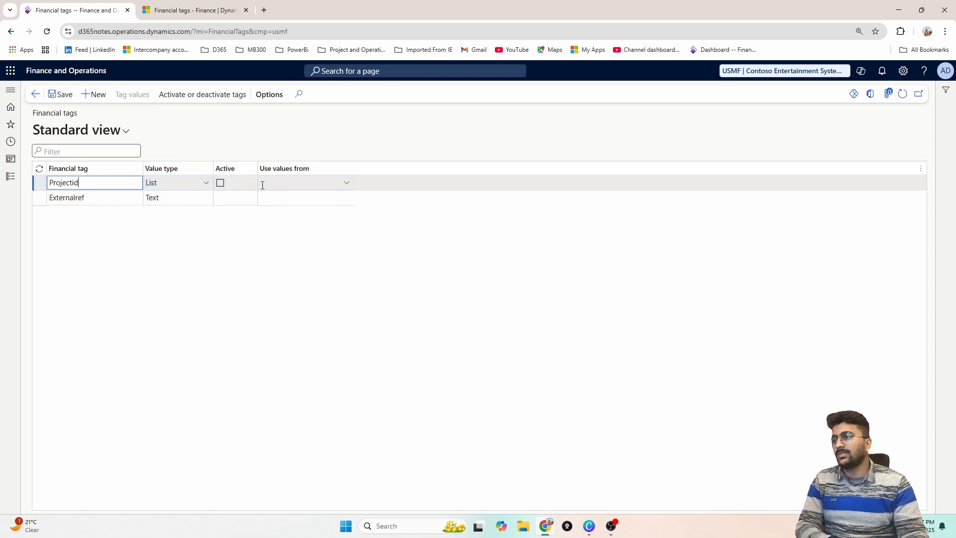
# Set the Projectid tag to use values from Projects and save it
pyautogui.click(347, 184)
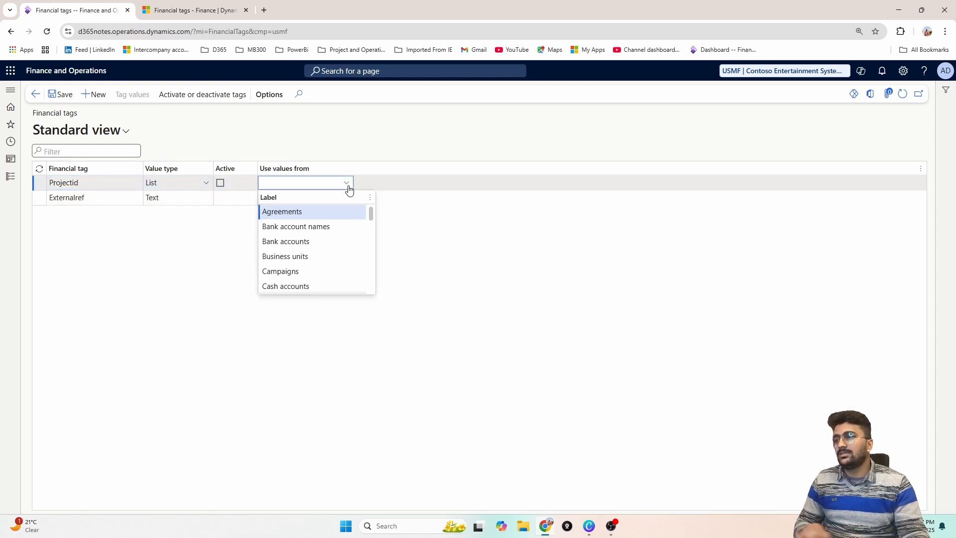
pyautogui.write('pr')
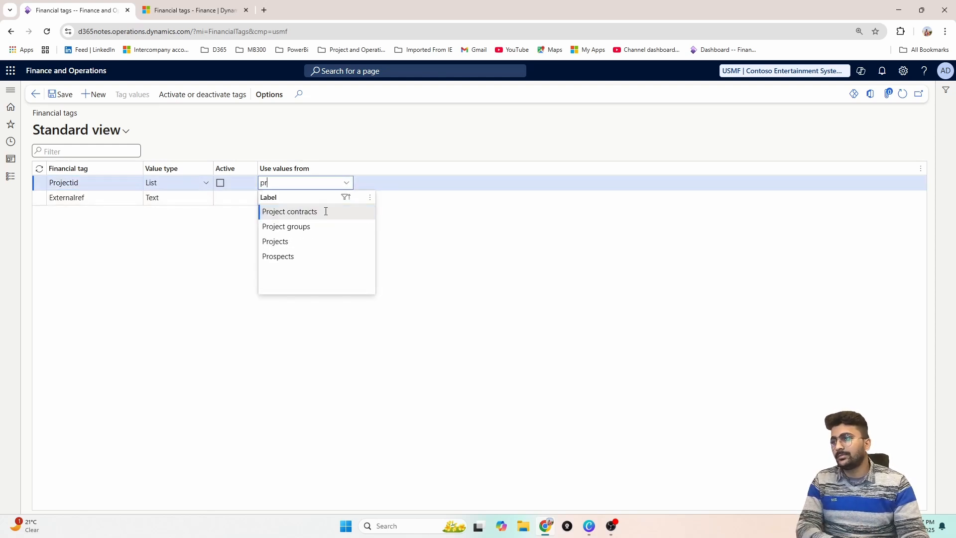
pyautogui.click(312, 243)
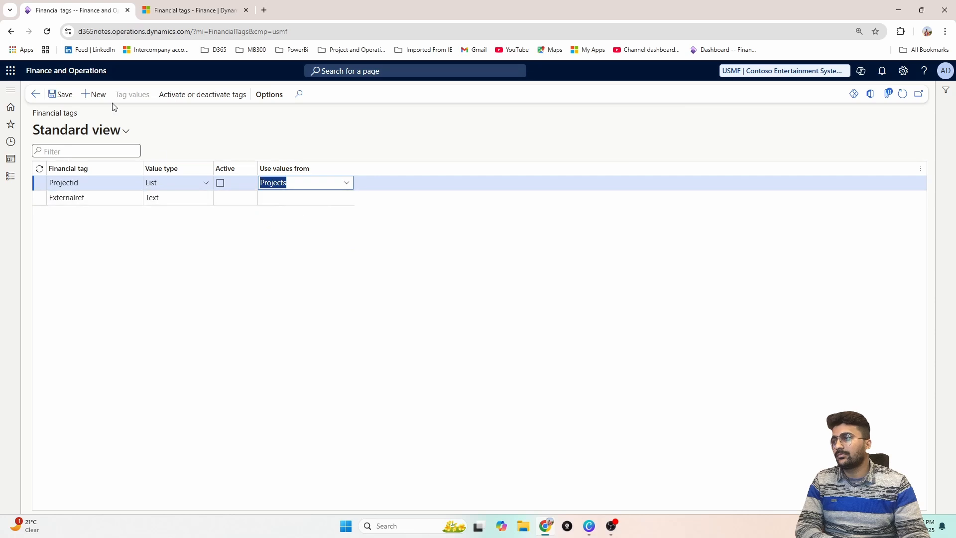
pyautogui.click(52, 95)
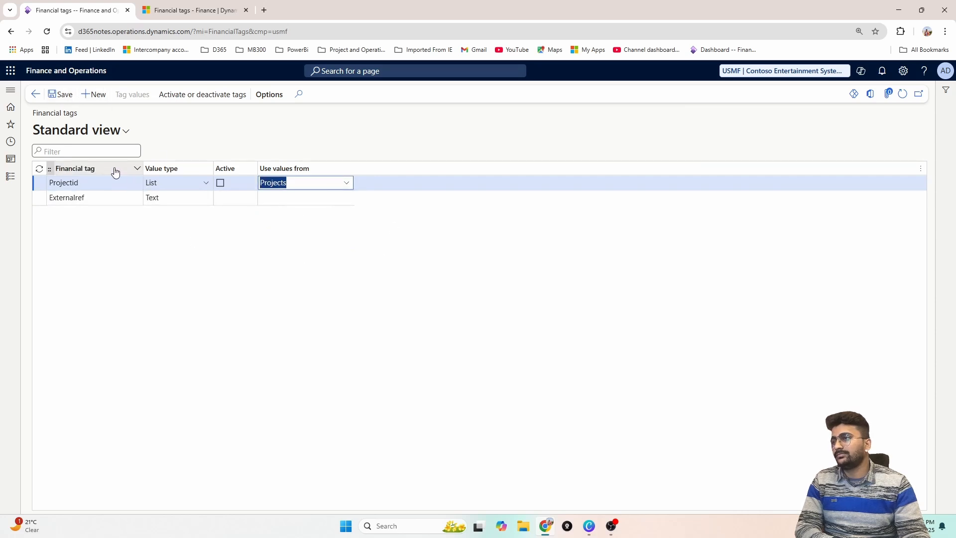
pyautogui.click(302, 197)
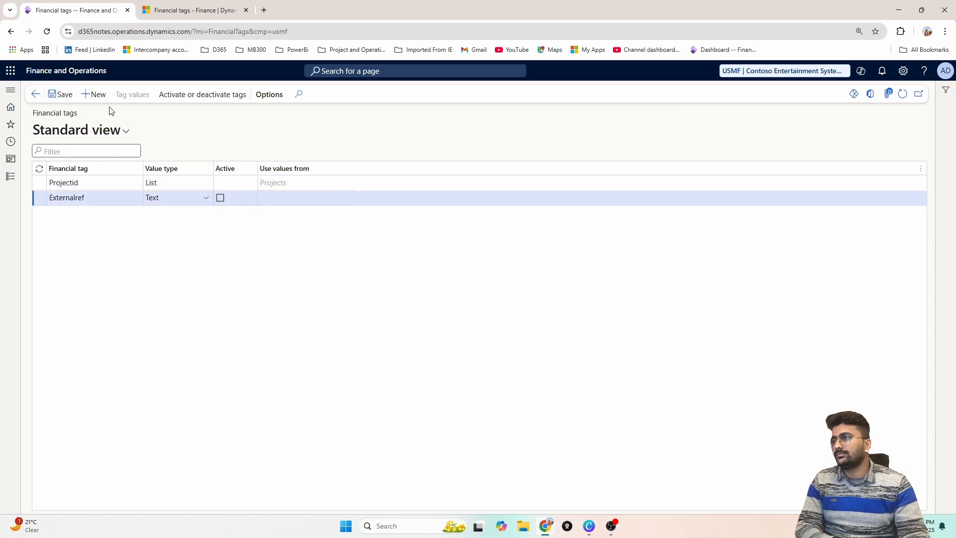
pyautogui.click(278, 183)
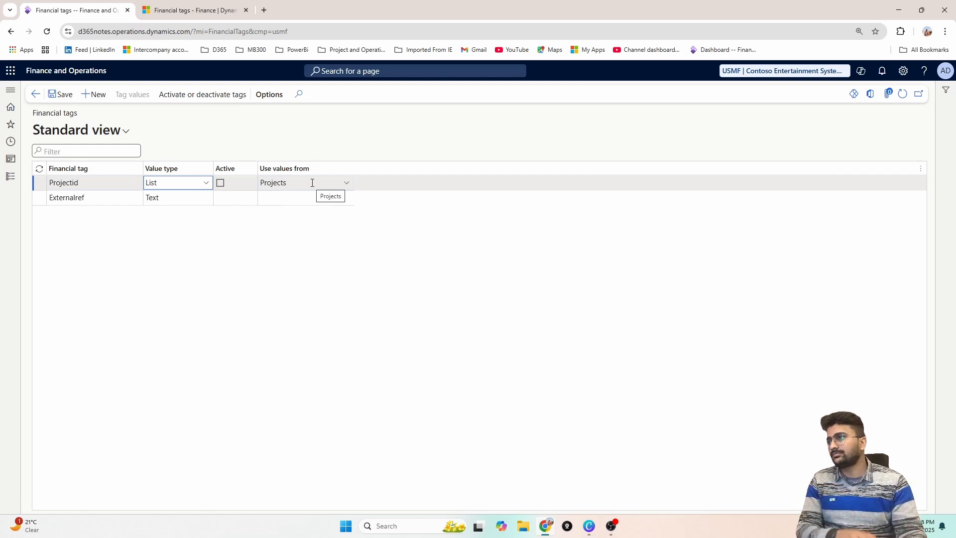
# Add a third financial tag with value type Custom list and name it LocationID
pyautogui.click(95, 94)
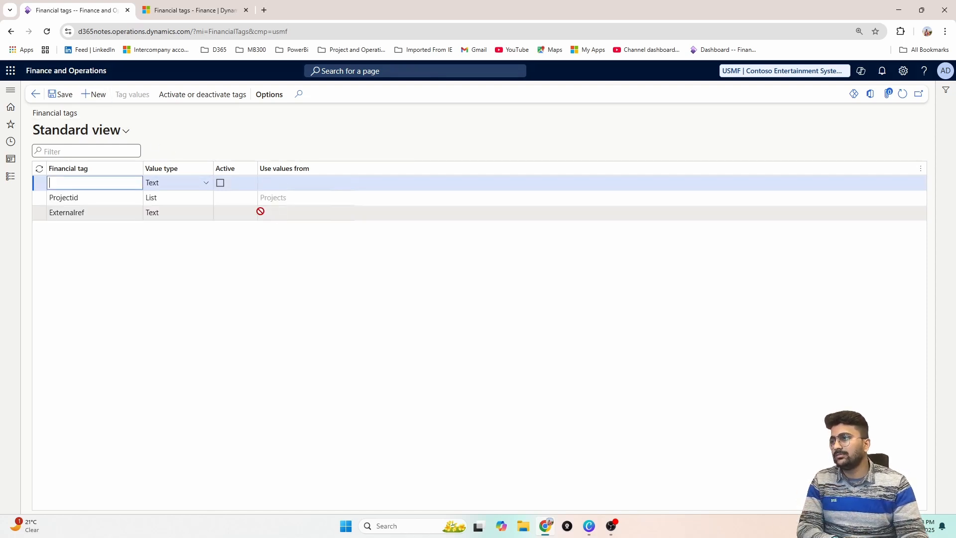
pyautogui.click(207, 182)
pyautogui.click(192, 244)
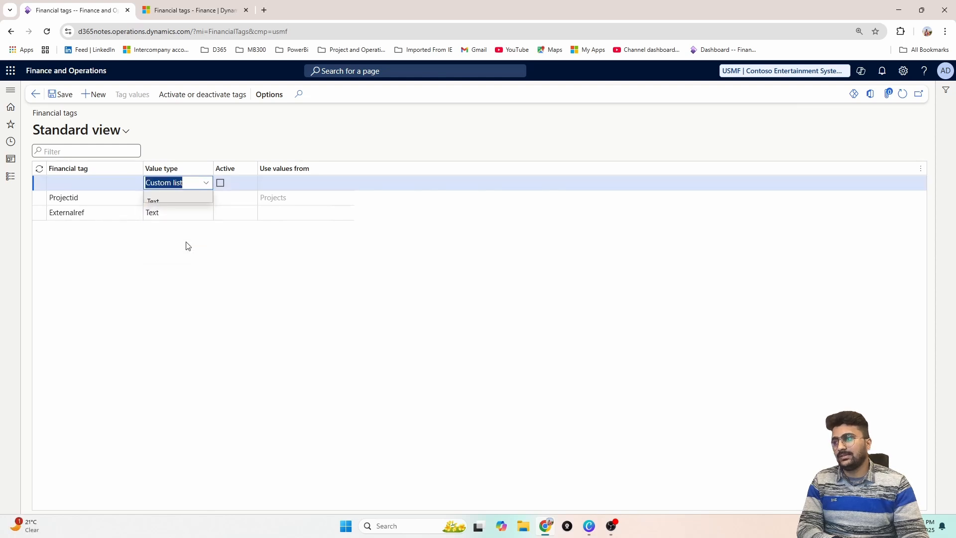
pyautogui.click(111, 183)
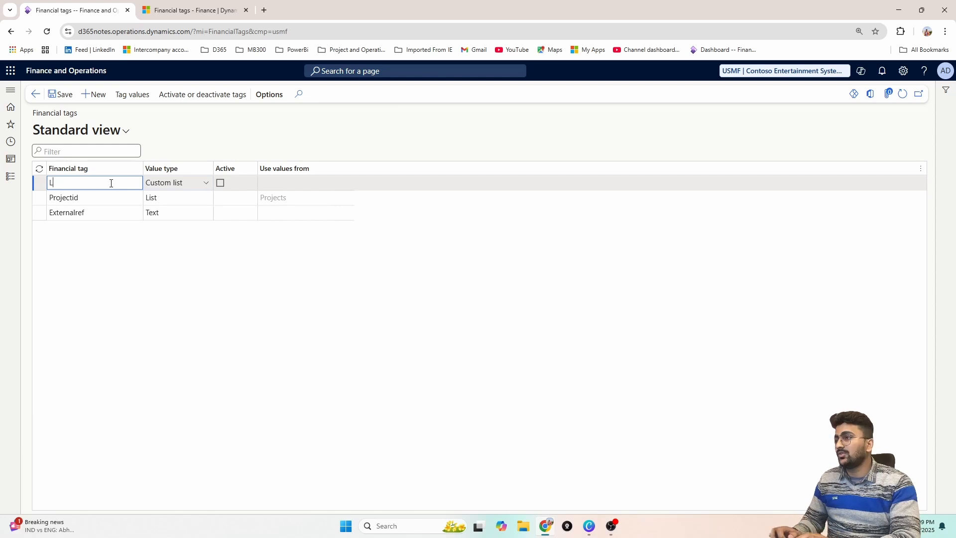
pyautogui.write('ck')
pyautogui.press('BackSpace')
pyautogui.write('ationID')
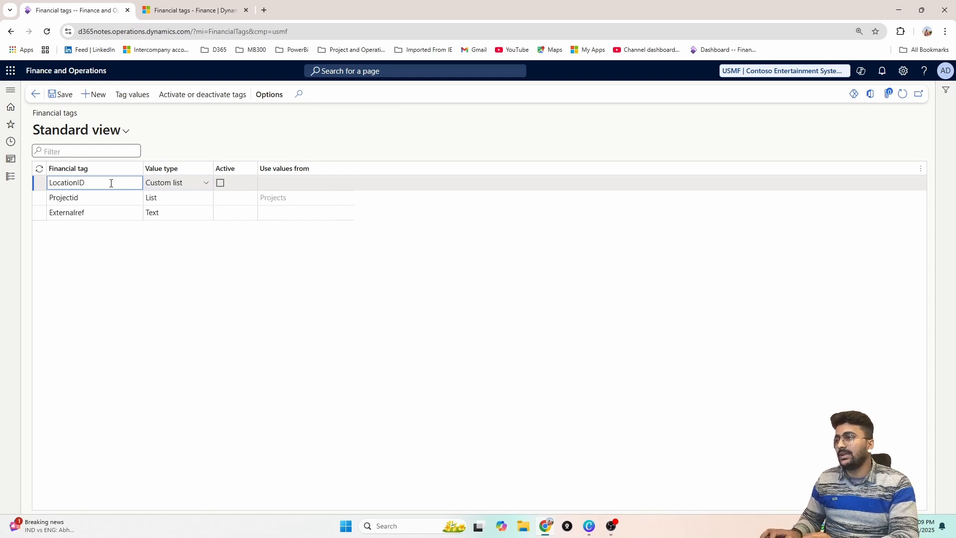
pyautogui.press('Tab')
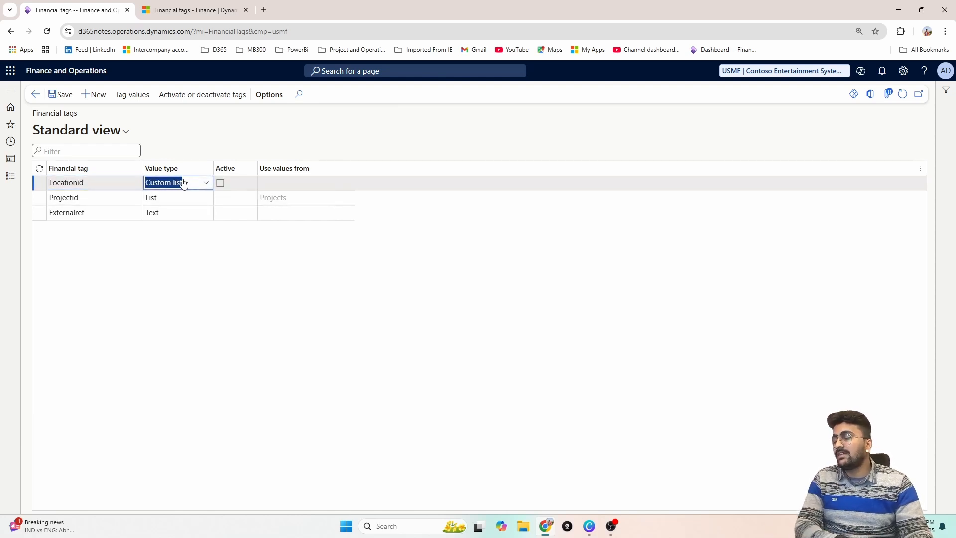
# Open the tag values of the Locationid tag and enter Jaipur as its first value
pyautogui.click(284, 182)
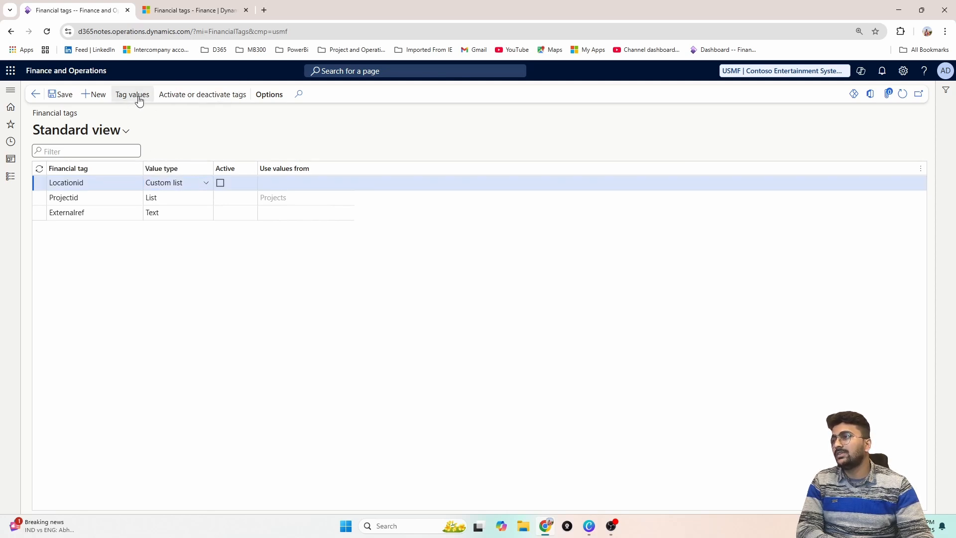
pyautogui.click(182, 197)
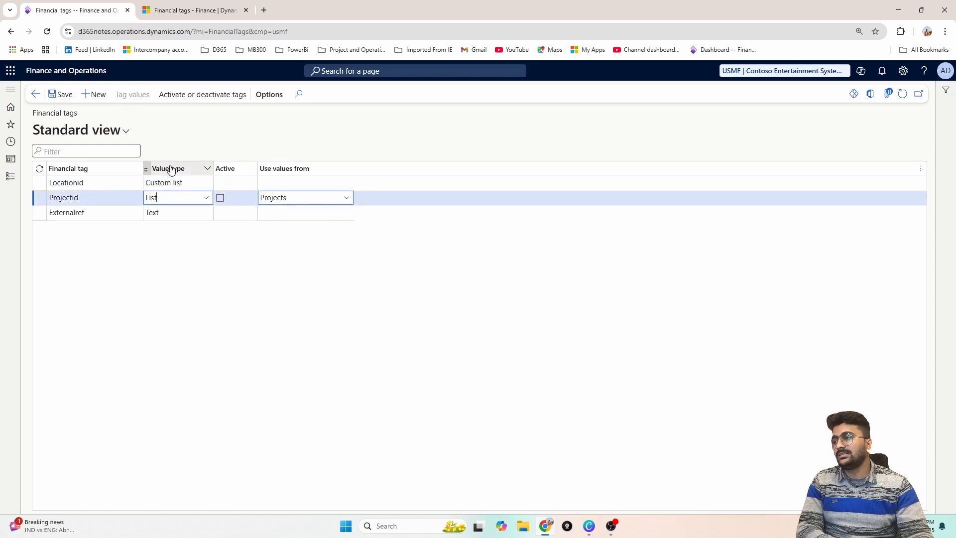
pyautogui.click(175, 182)
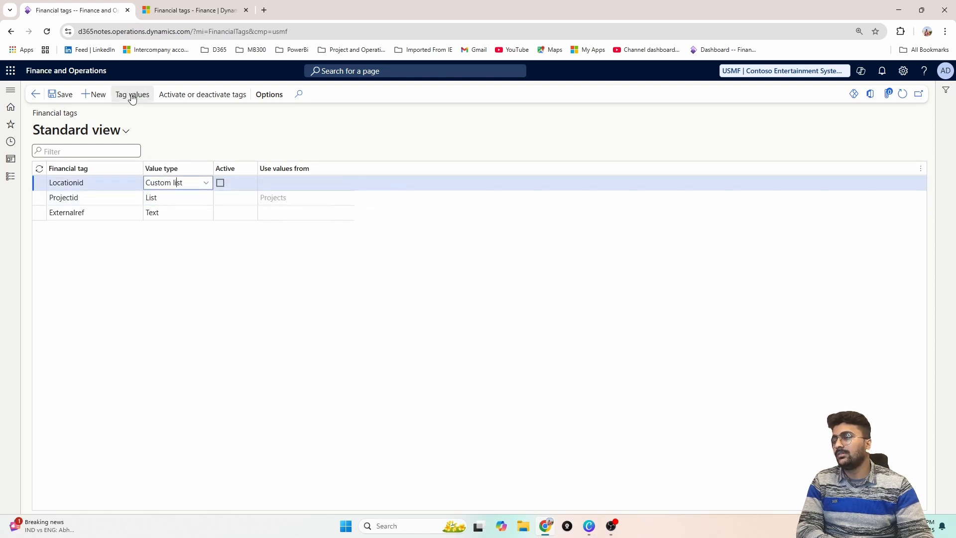
pyautogui.click(137, 95)
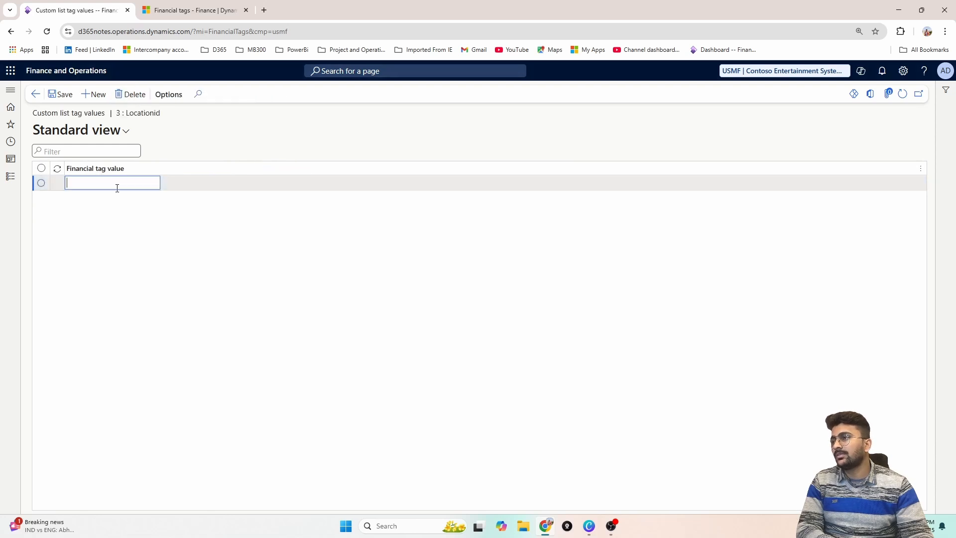
pyautogui.write('J')
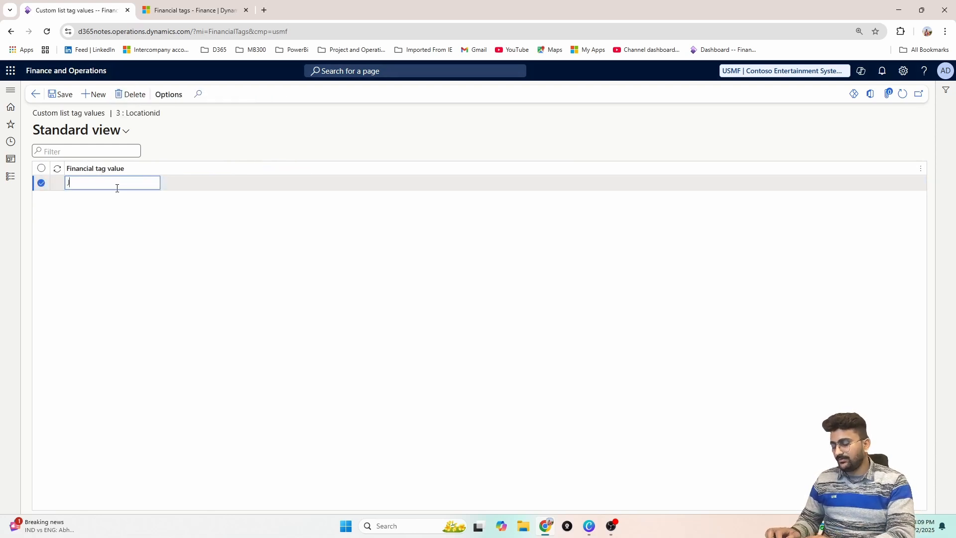
pyautogui.write('ai[p')
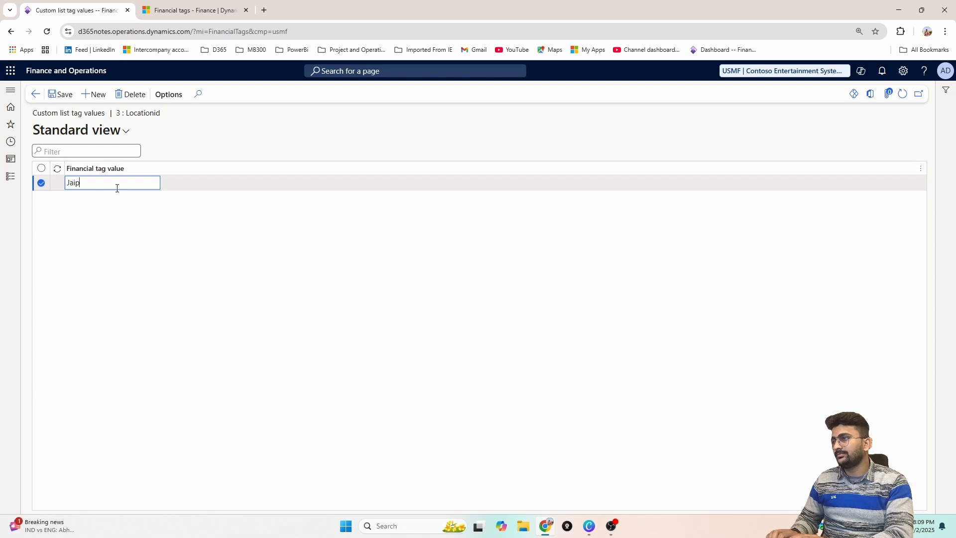
# Add Noida as the second value of the Locationid tag
pyautogui.hotkey('alt', 'n')
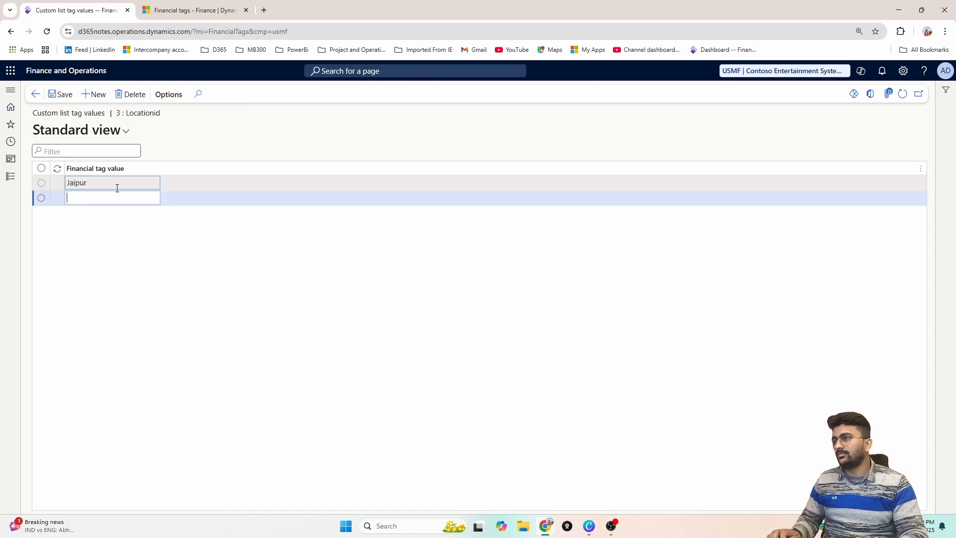
pyautogui.write('Noid')
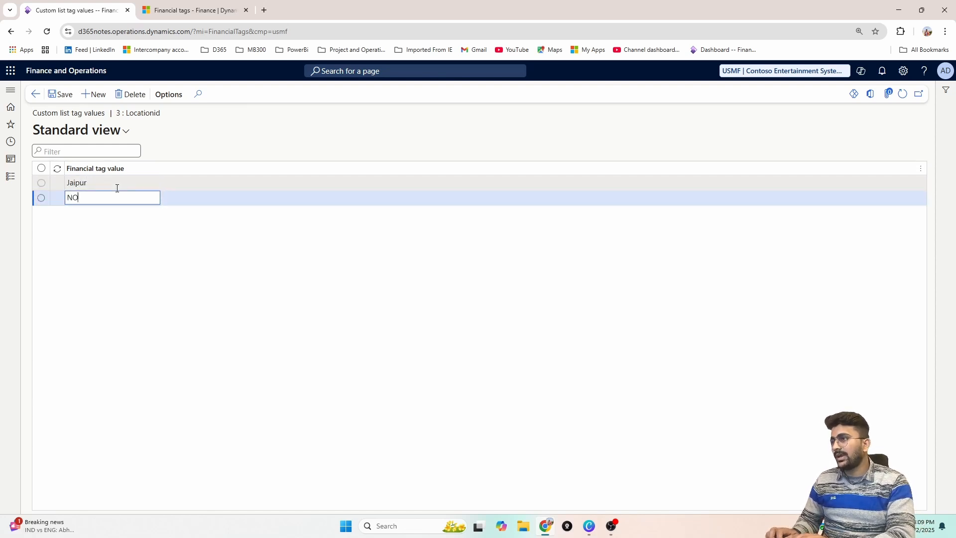
pyautogui.press('BackSpace')
pyautogui.press('BackSpace')
pyautogui.press('BackSpace')
pyautogui.write('opi')
pyautogui.press('BackSpace')
pyautogui.press('BackSpace')
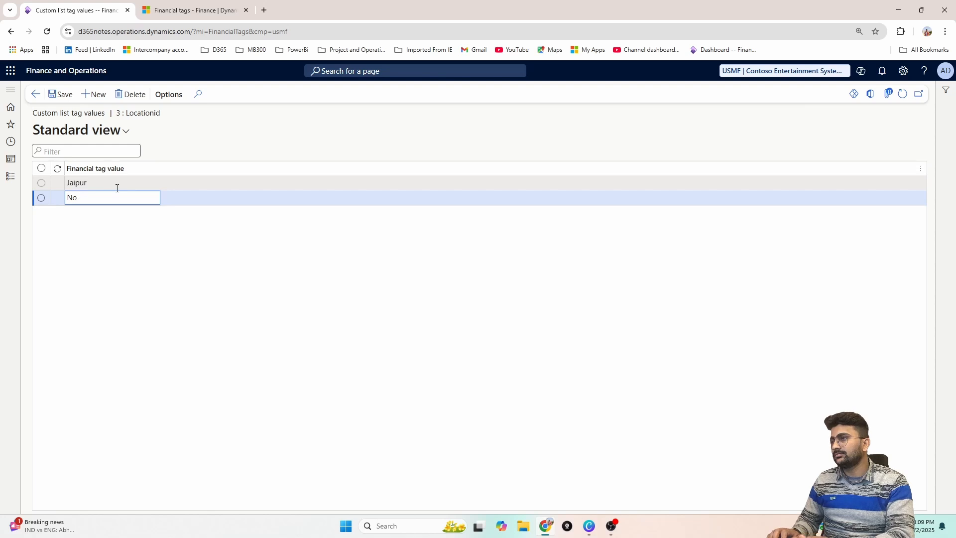
pyautogui.write('ida')
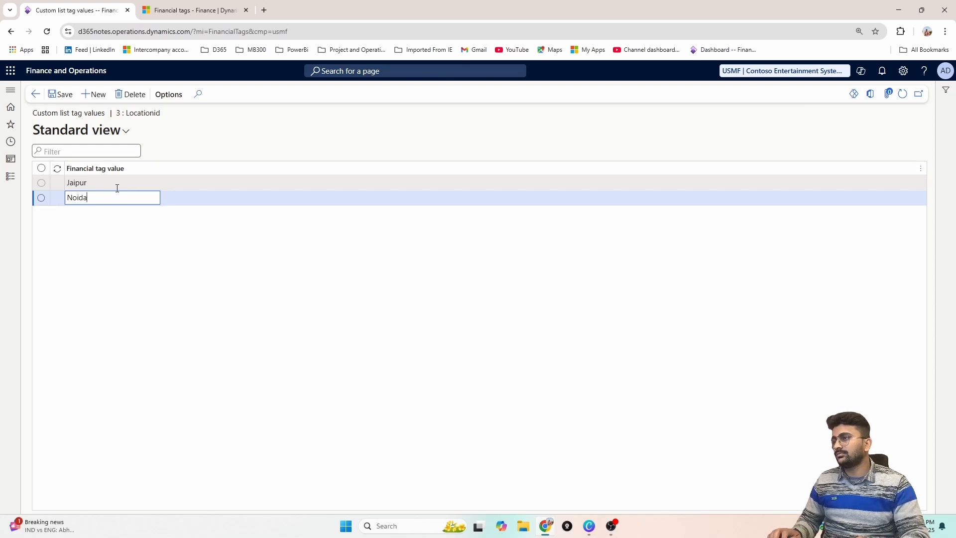
# Add Udaipur as the third Locationid value, save the values and return to the financial tags list
pyautogui.hotkey('alt', 'n')
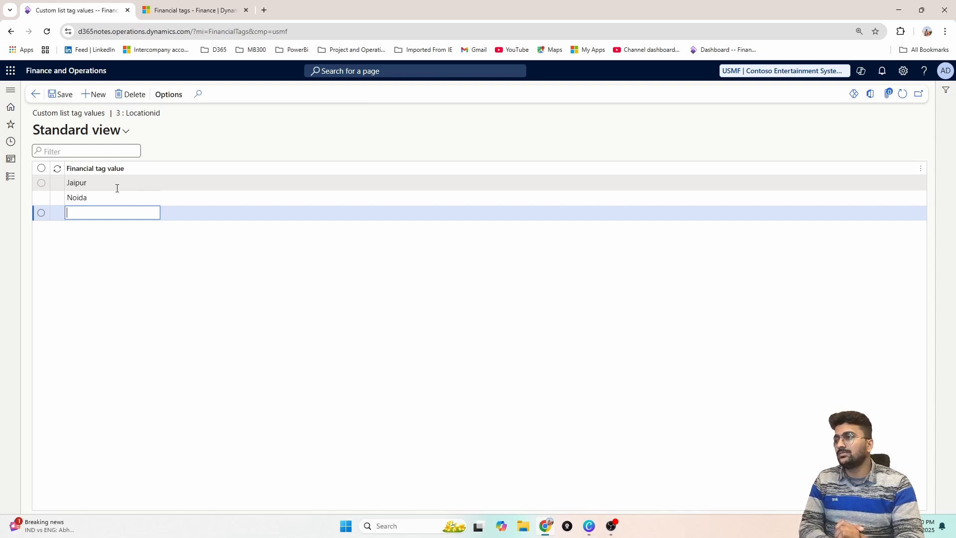
pyautogui.click(84, 214)
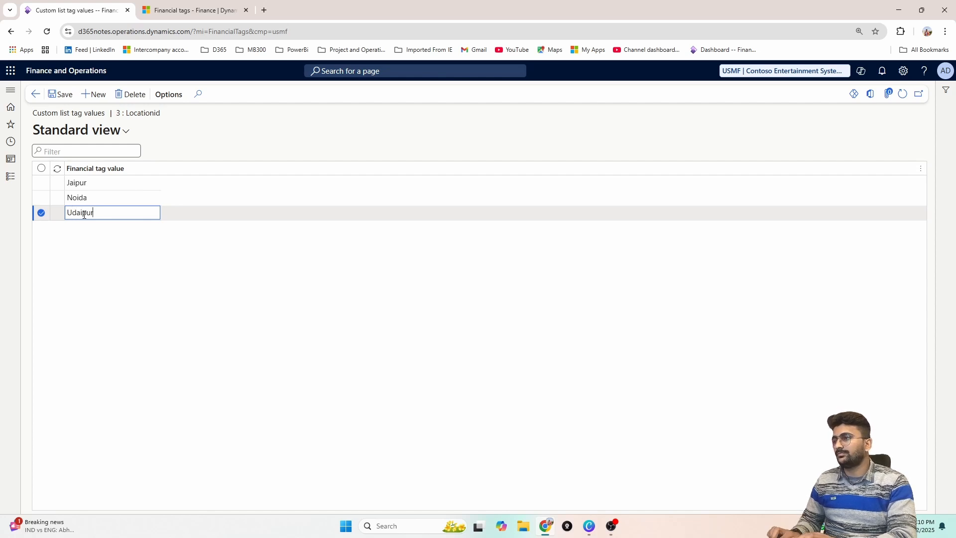
pyautogui.click(60, 94)
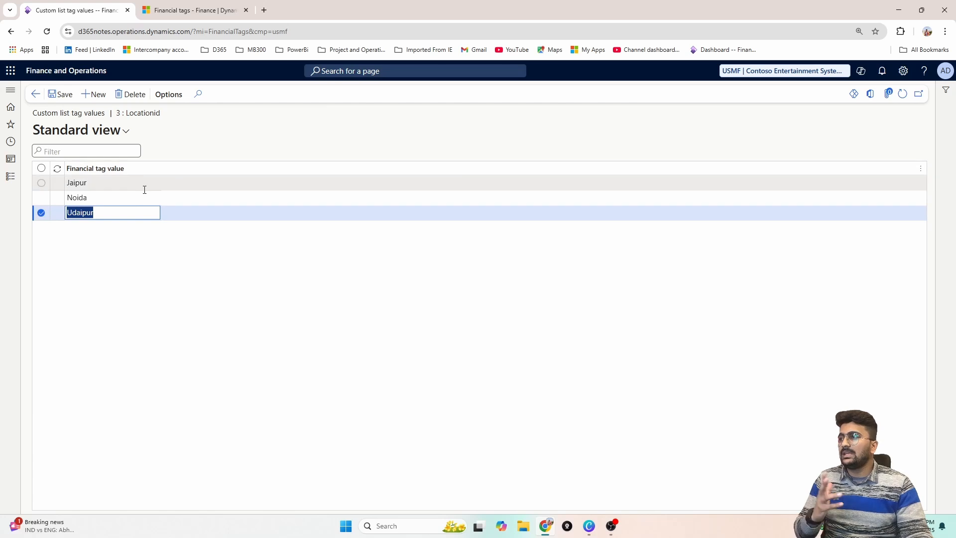
pyautogui.click(37, 97)
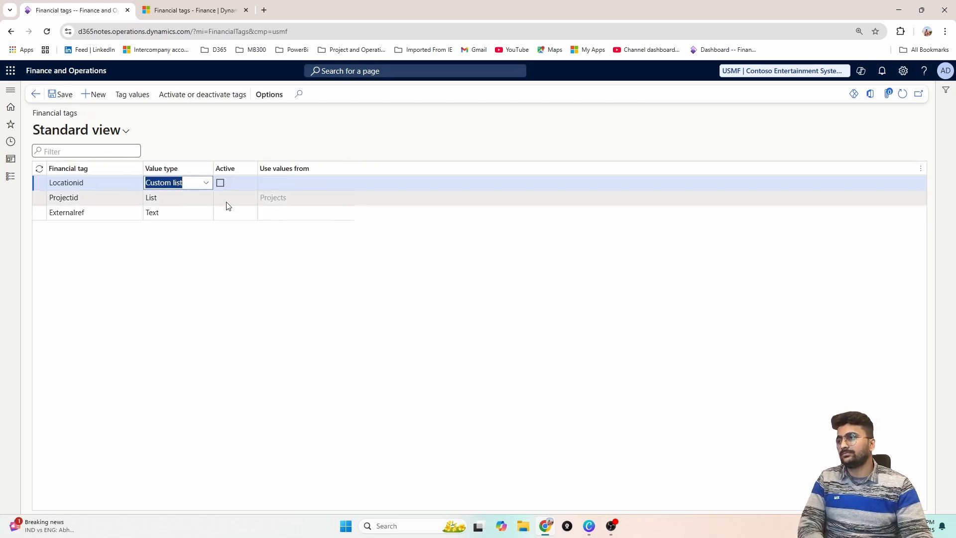
pyautogui.click(50, 98)
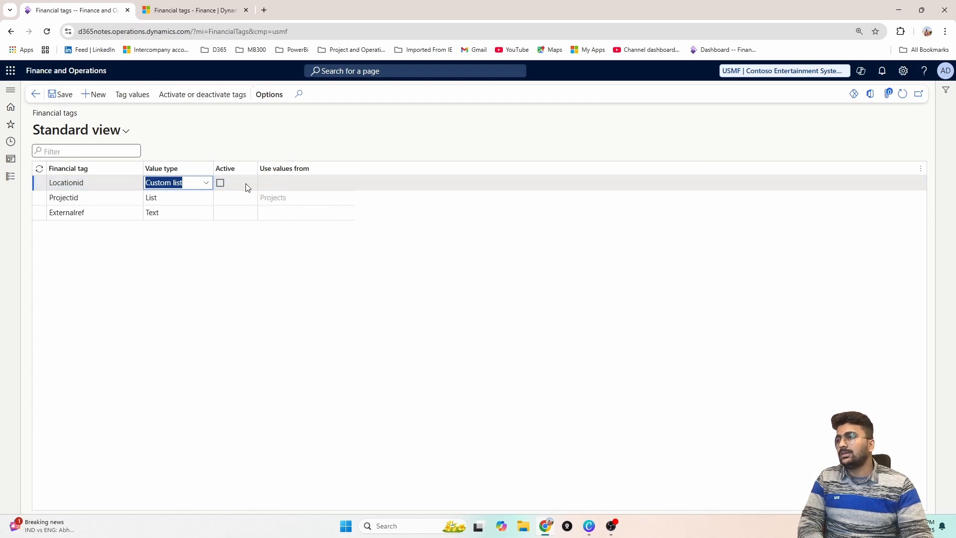
pyautogui.click(230, 186)
pyautogui.click(230, 202)
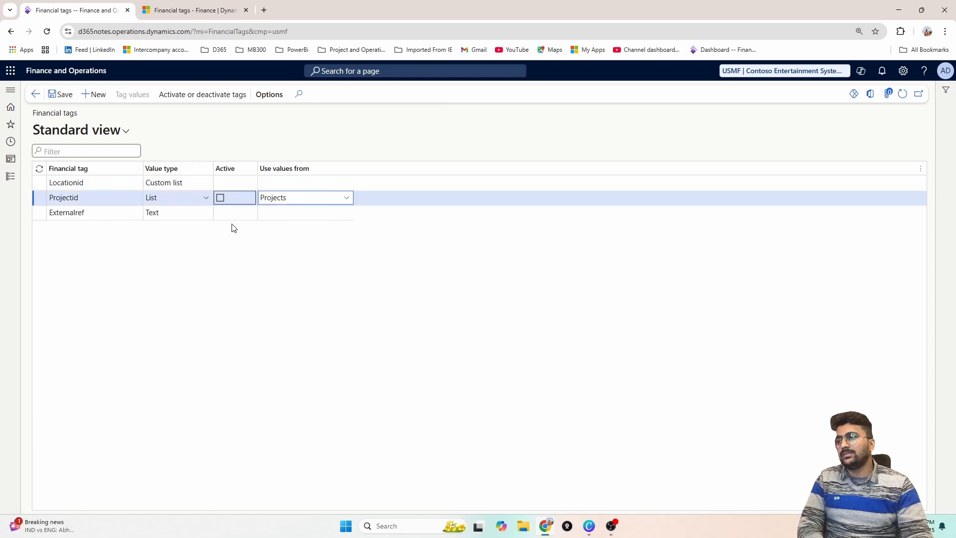
pyautogui.click(234, 214)
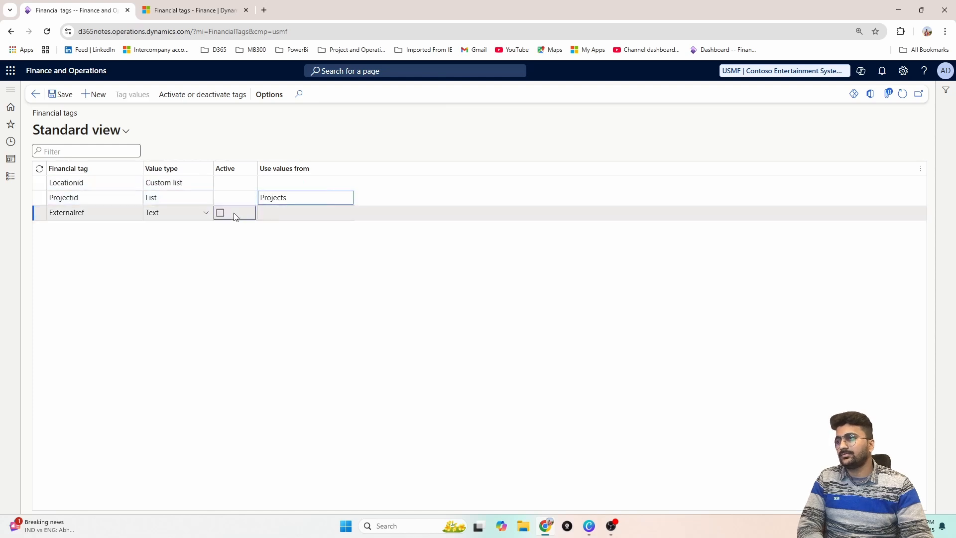
pyautogui.click(225, 185)
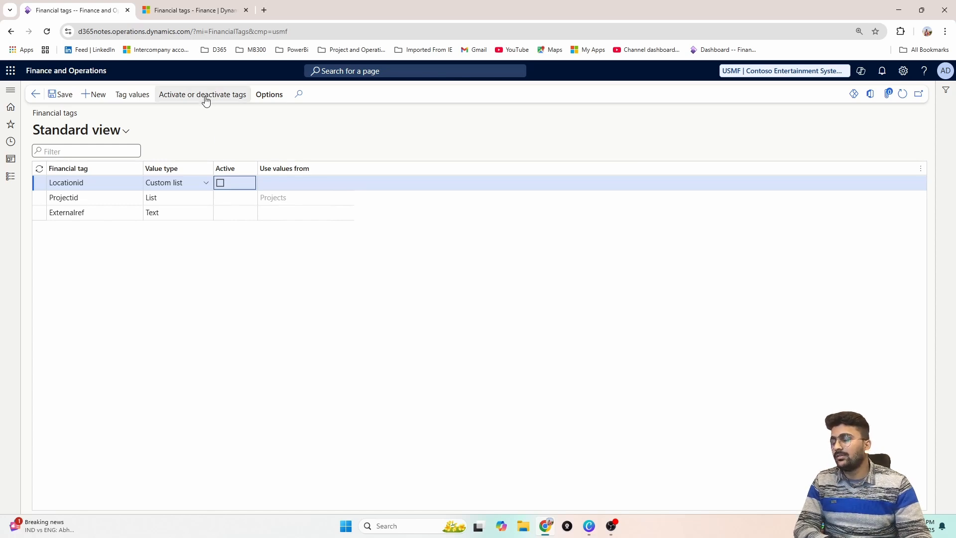
# Start activating financial tags and move Externalref, Projectid and Locationid to the active financial tags
pyautogui.click(231, 100)
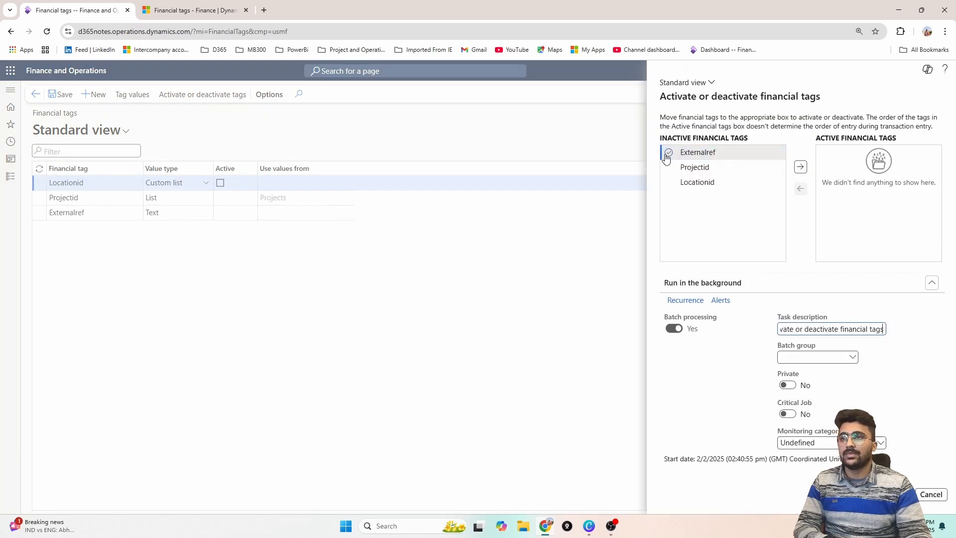
pyautogui.click(668, 153)
pyautogui.click(669, 168)
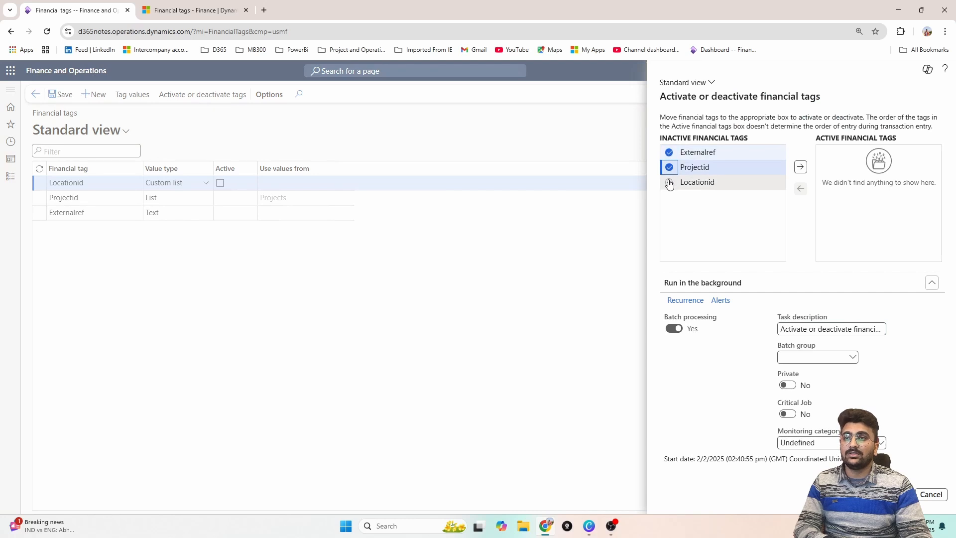
pyautogui.click(670, 183)
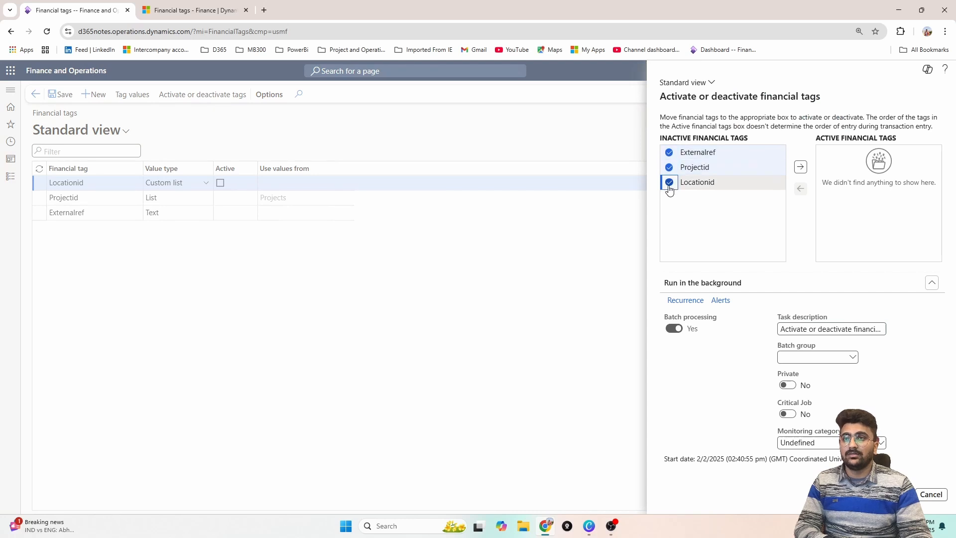
pyautogui.click(802, 169)
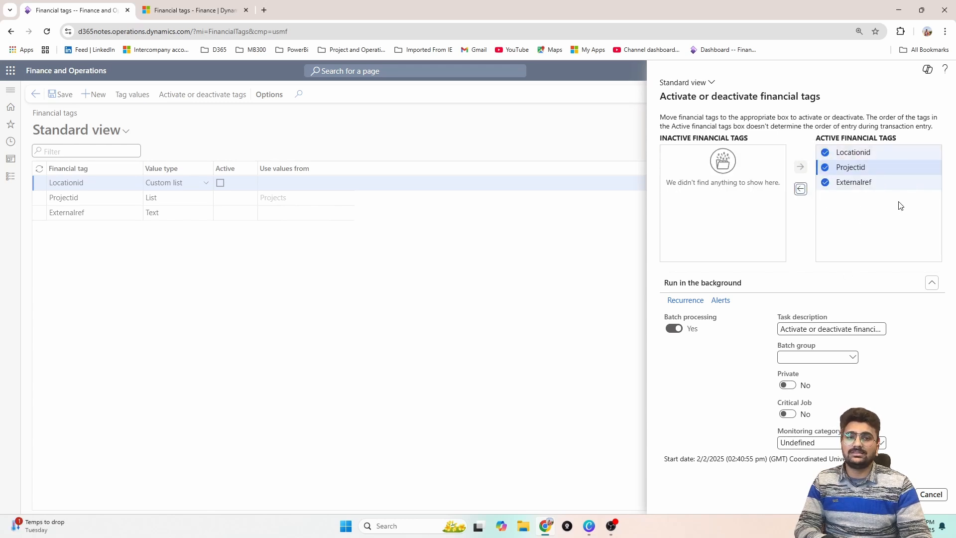
# Move Projectid and Locationid back to the inactive tags and submit the activation job with only Externalref active
pyautogui.click(825, 167)
pyautogui.click(825, 182)
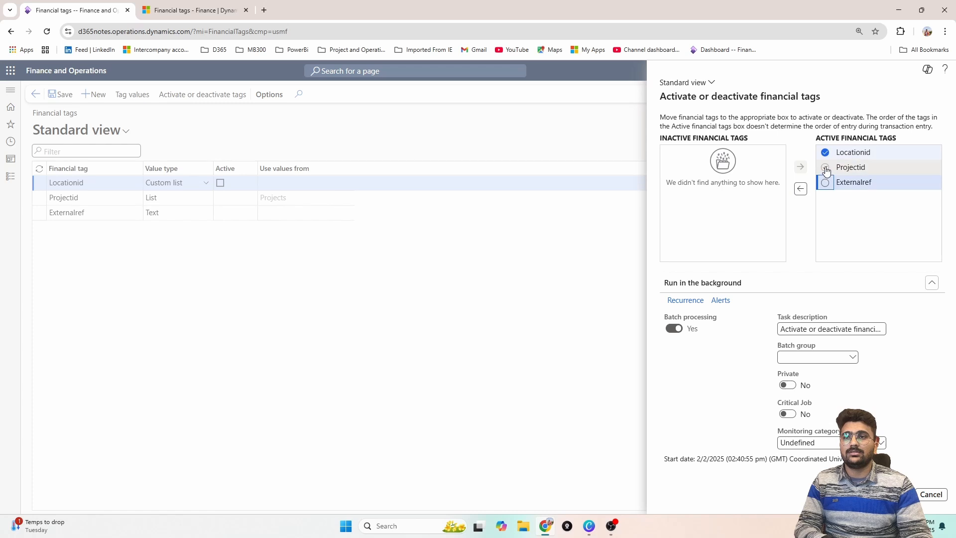
pyautogui.click(825, 168)
pyautogui.click(801, 189)
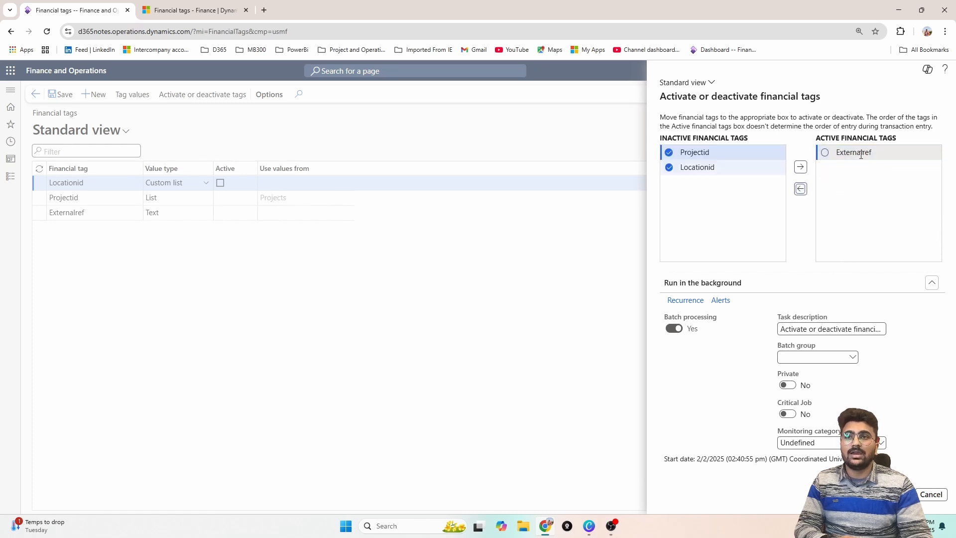
pyautogui.click(898, 494)
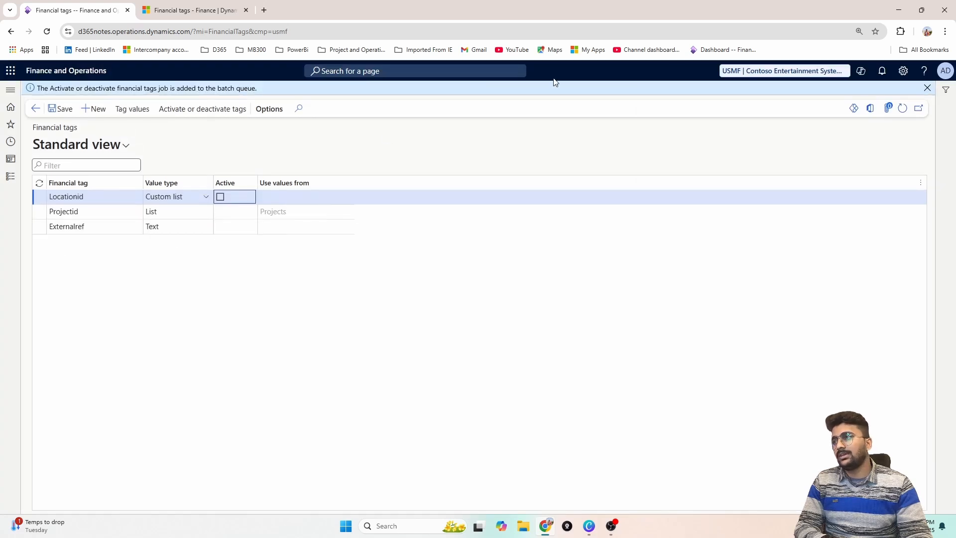
# Refresh the financial tags list and check the Active status of the Externalref tag
pyautogui.click(902, 108)
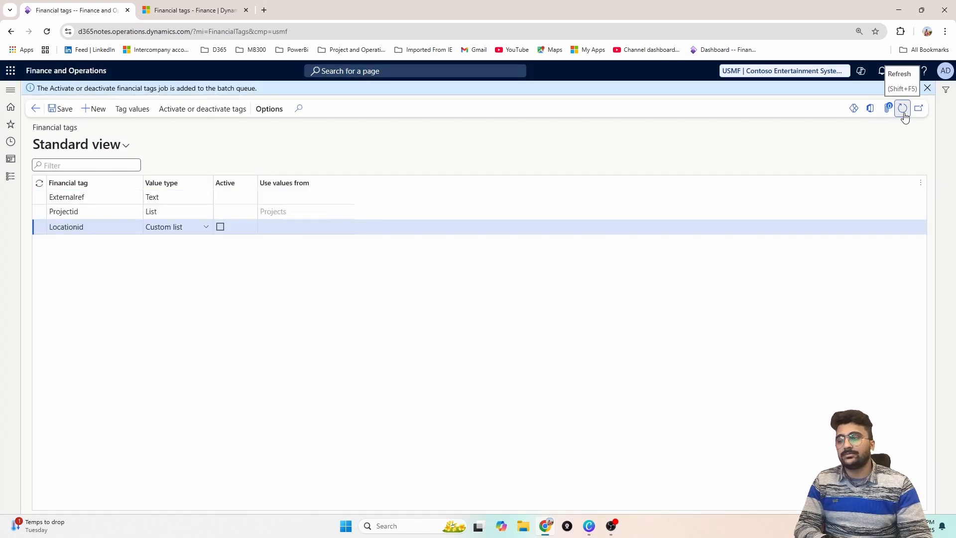
pyautogui.click(904, 113)
pyautogui.click(904, 113)
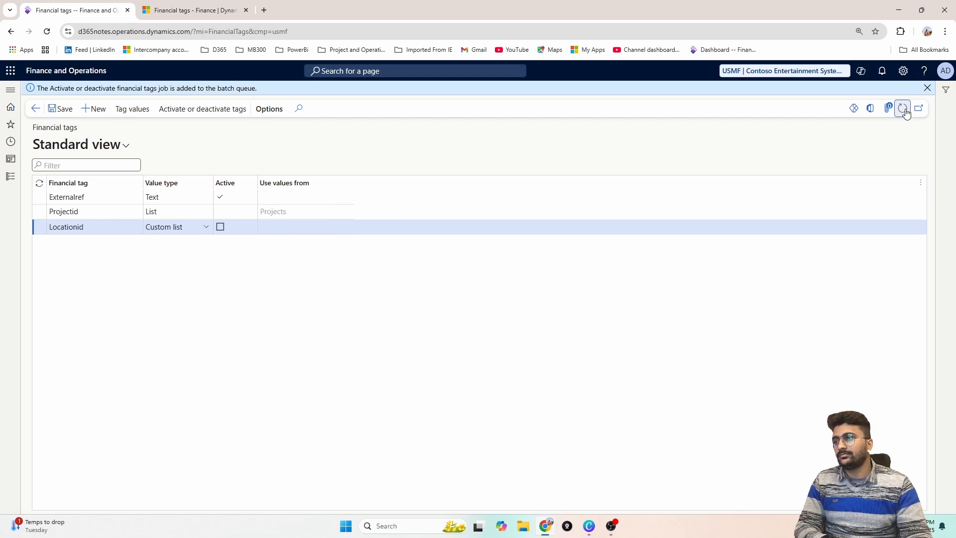
pyautogui.click(227, 199)
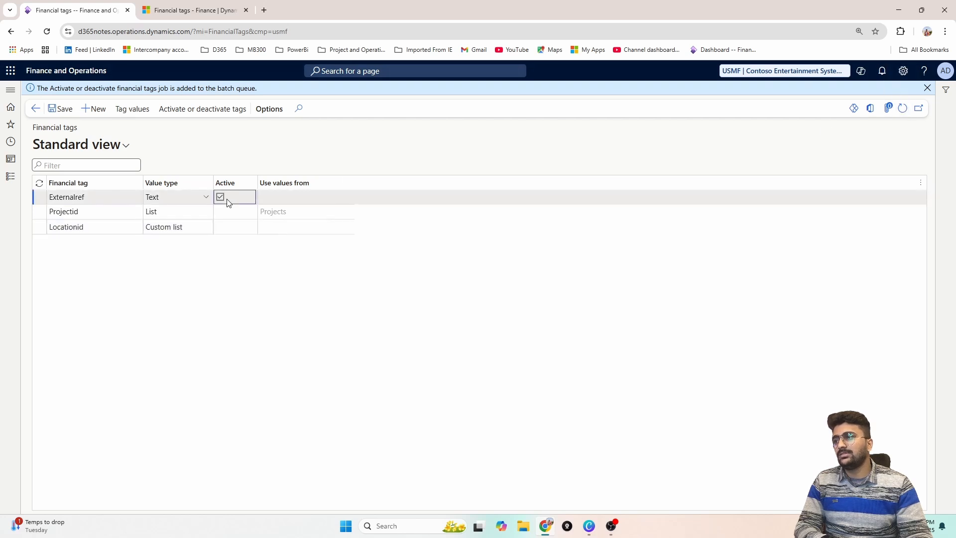
# Start another tag activation and move Projectid and Locationid to the active financial tags alongside Externalref
pyautogui.click(229, 218)
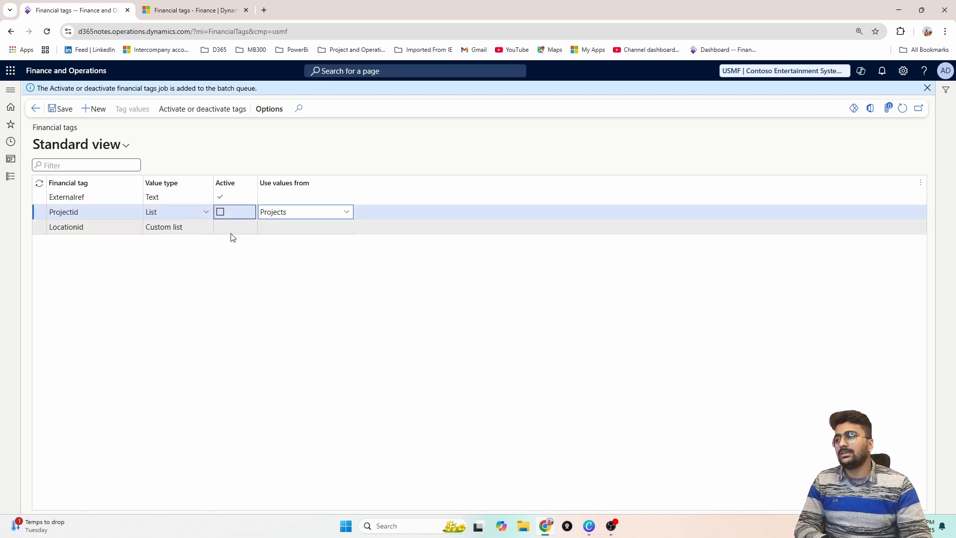
pyautogui.click(217, 110)
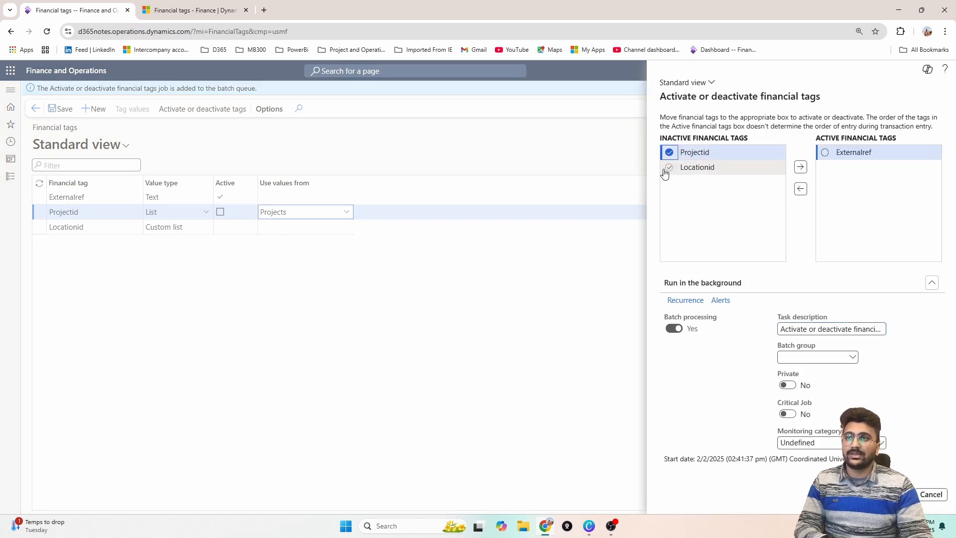
pyautogui.click(667, 170)
pyautogui.click(800, 167)
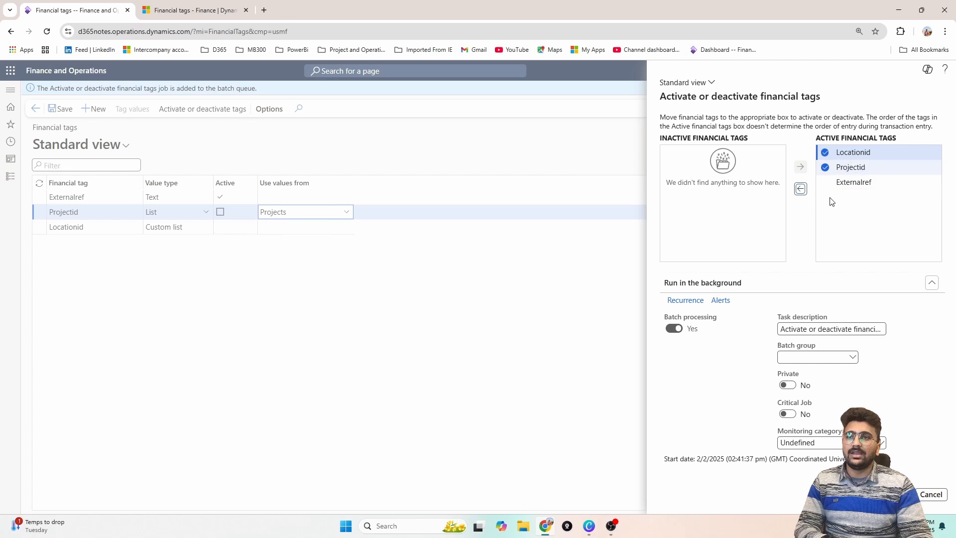
# Reorder the active financial tags as Externalref, Projectid, Locationid and submit the activation job with all three active
pyautogui.click(825, 168)
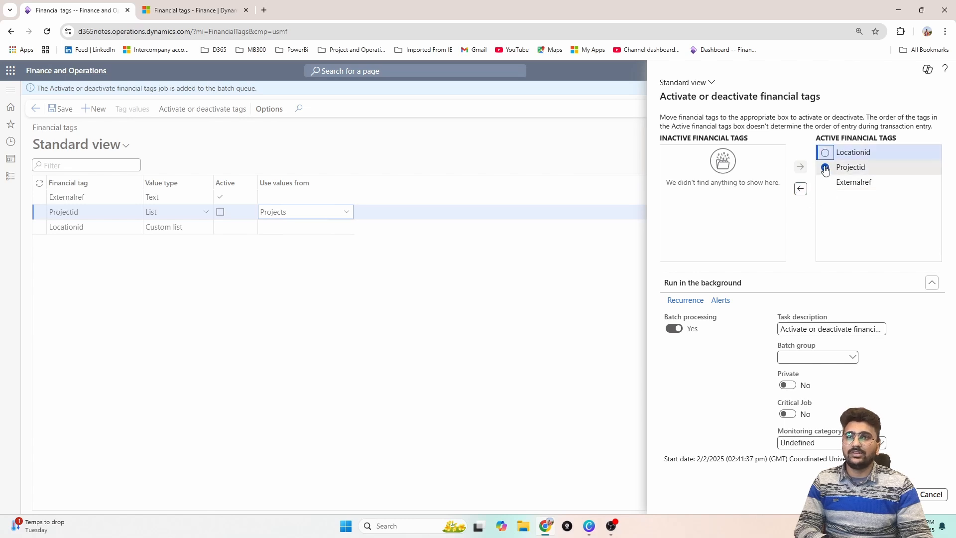
pyautogui.click(825, 182)
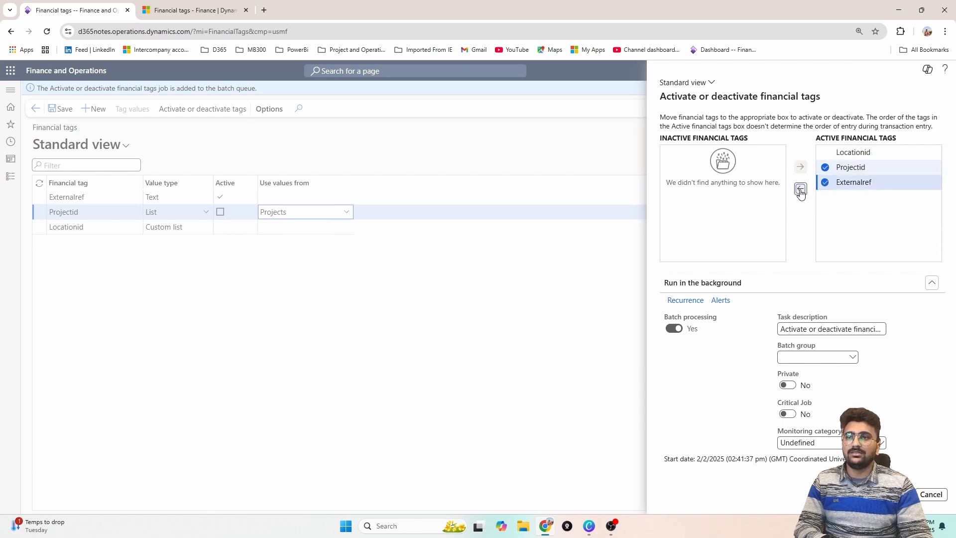
pyautogui.click(800, 190)
pyautogui.click(801, 166)
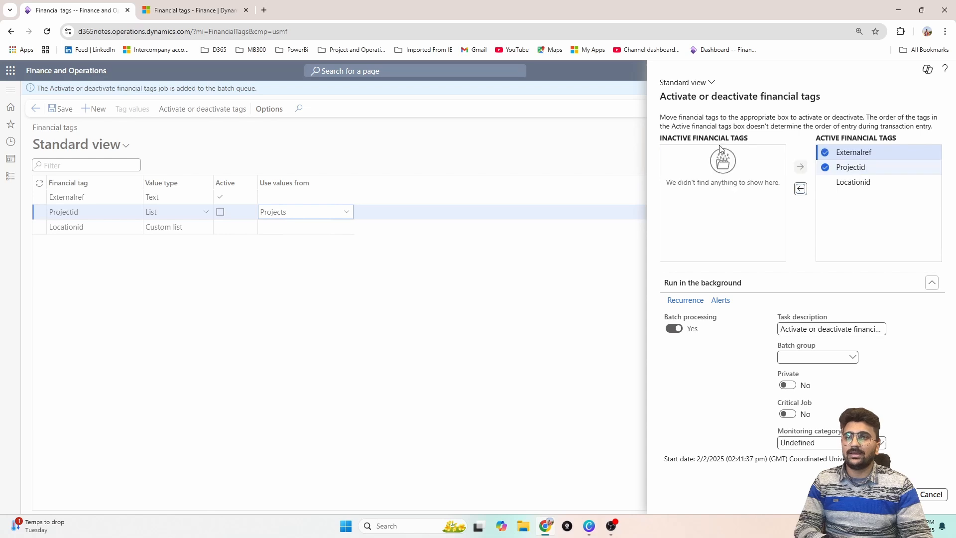
pyautogui.click(900, 494)
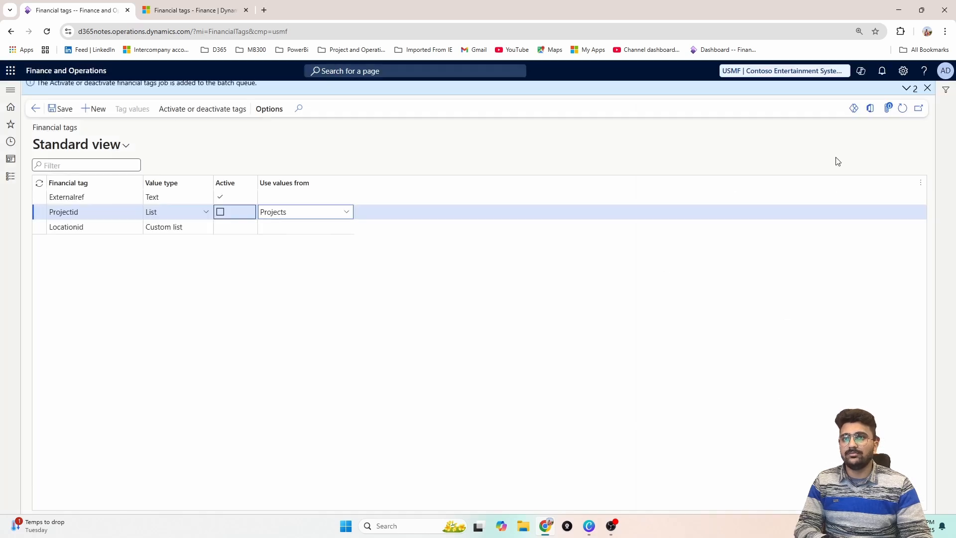
# Dismiss the batch job notifications, refresh the list to check the Active status of Projectid and Locationid, and save
pyautogui.click(929, 91)
pyautogui.click(902, 98)
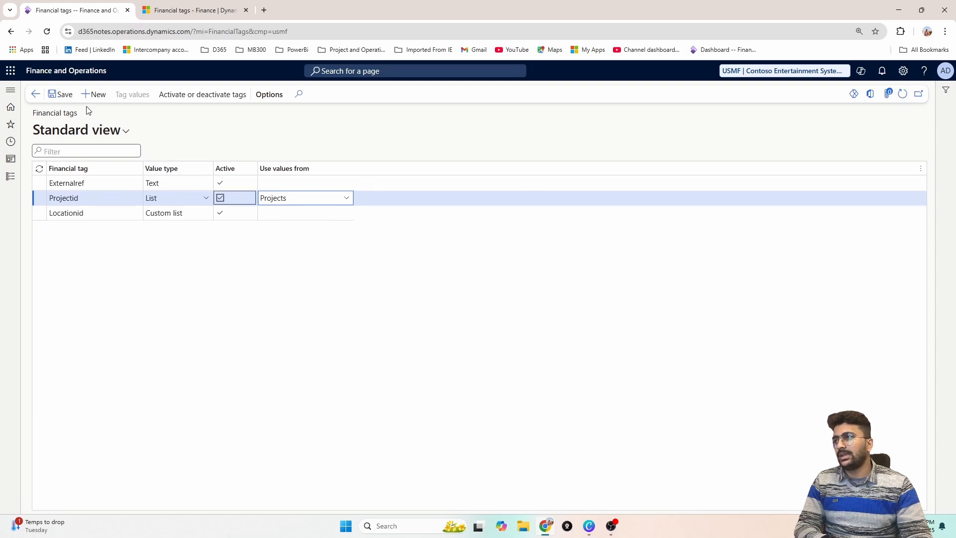
pyautogui.click(59, 97)
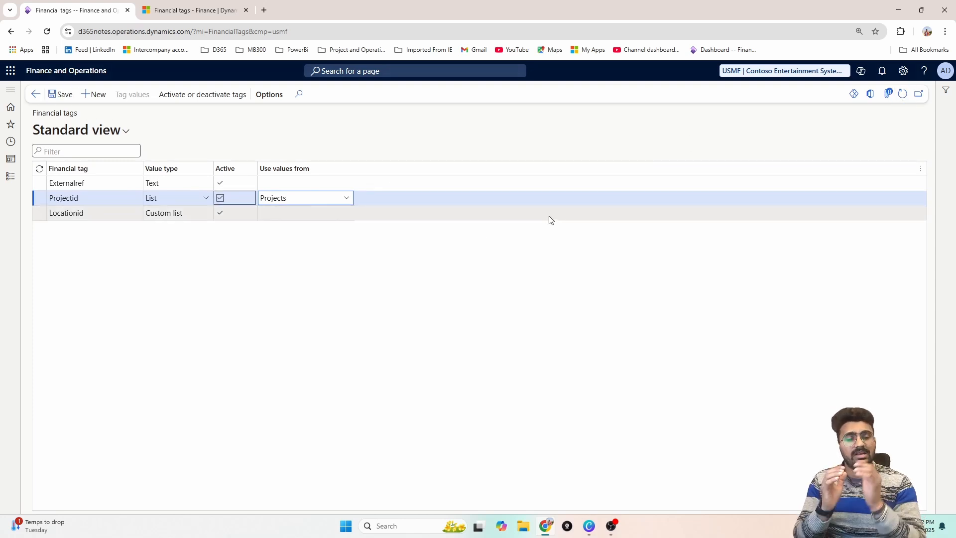